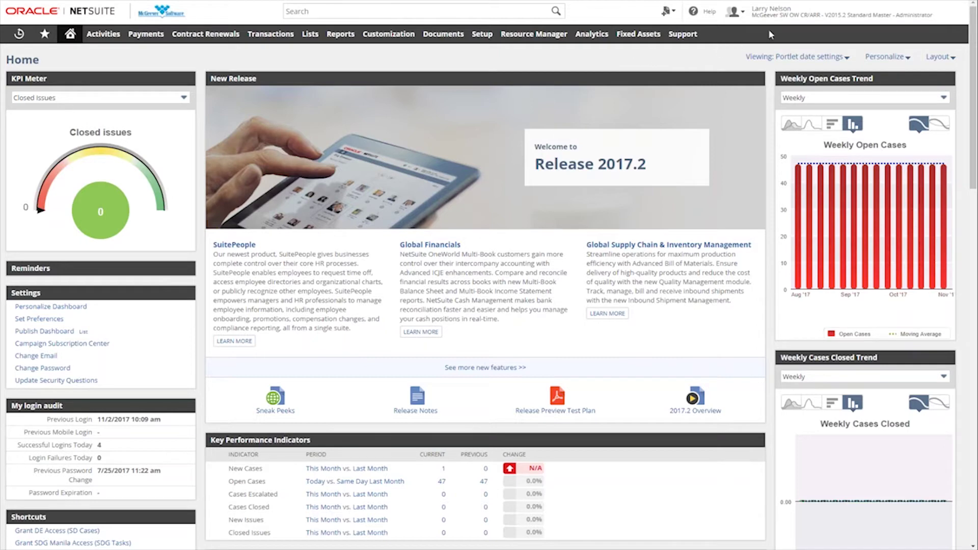
Switch to the 06: Sales Rep - US West role from the role menu.
{"action": "mouse_move", "coordinate": [822, 15]}
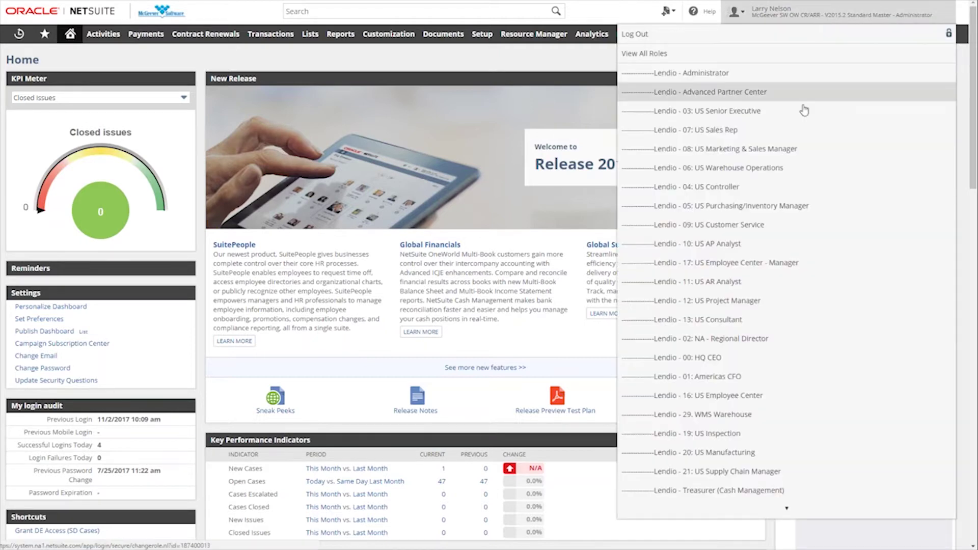
{"action": "scroll", "coordinate": [787, 290], "scroll_direction": "down", "scroll_amount": 3}
{"action": "scroll", "coordinate": [788, 291], "scroll_direction": "down", "scroll_amount": 2}
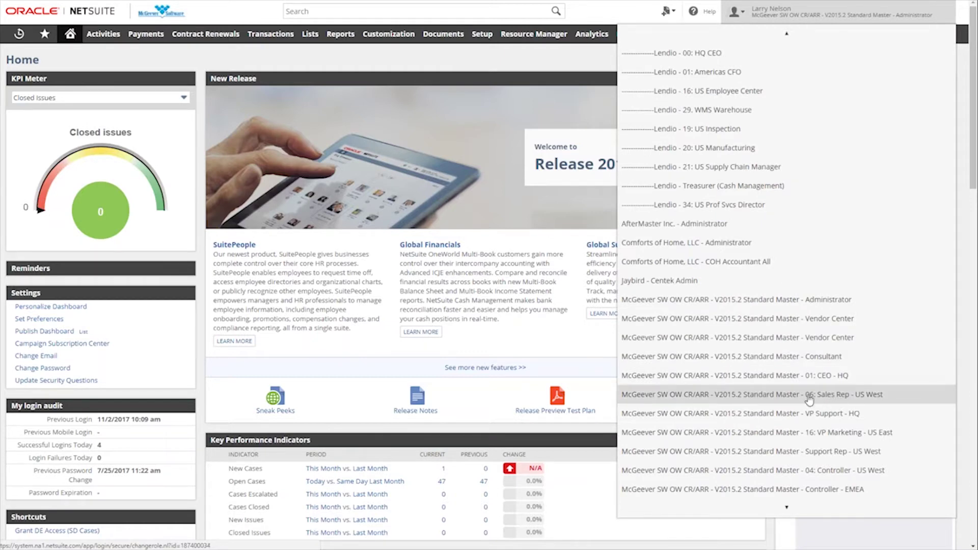
{"action": "left_click", "coordinate": [833, 400]}
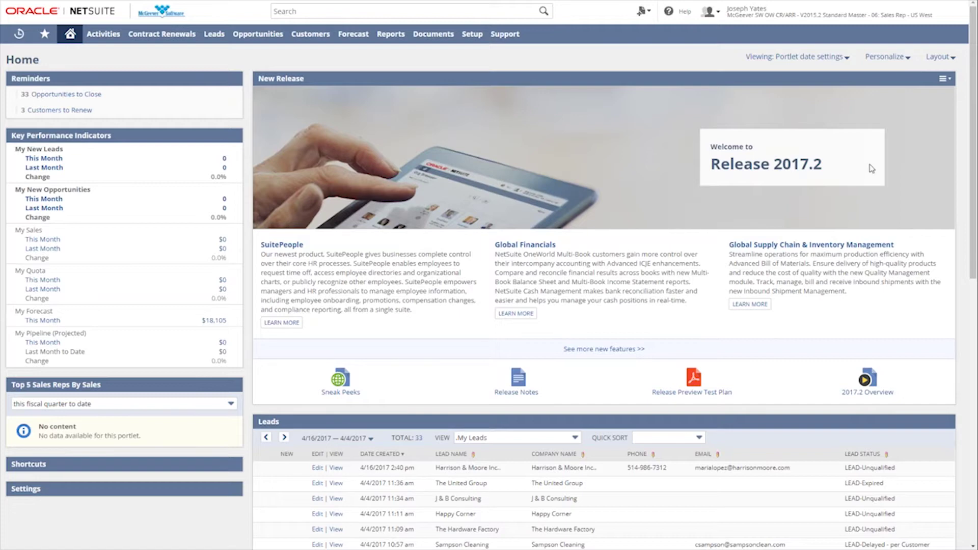
{"action": "left_click", "coordinate": [885, 57]}
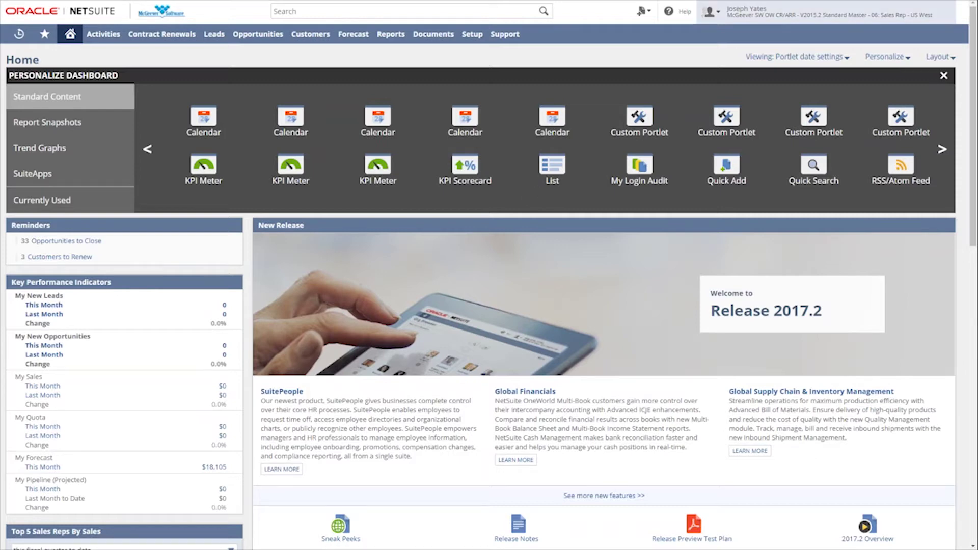
{"action": "mouse_move", "coordinate": [710, 11]}
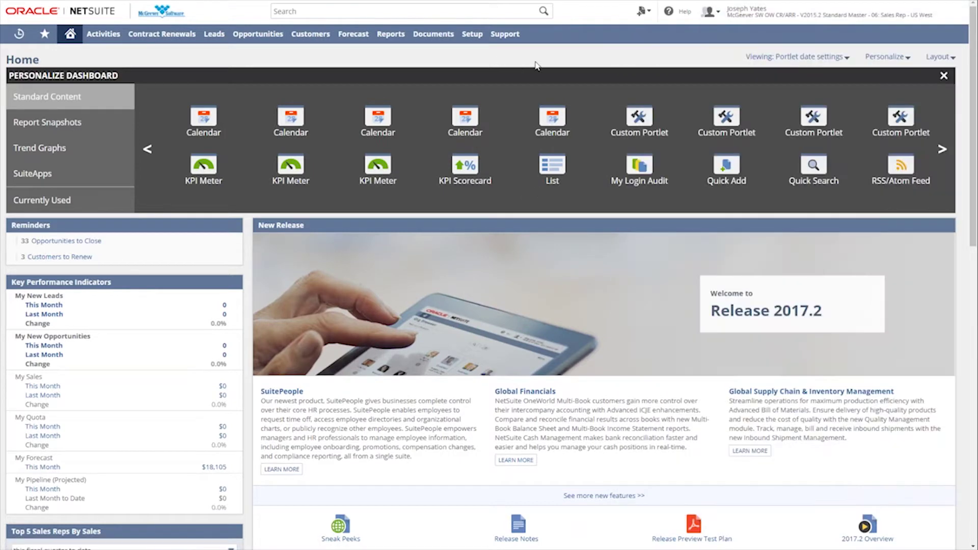
{"action": "left_click", "coordinate": [891, 58]}
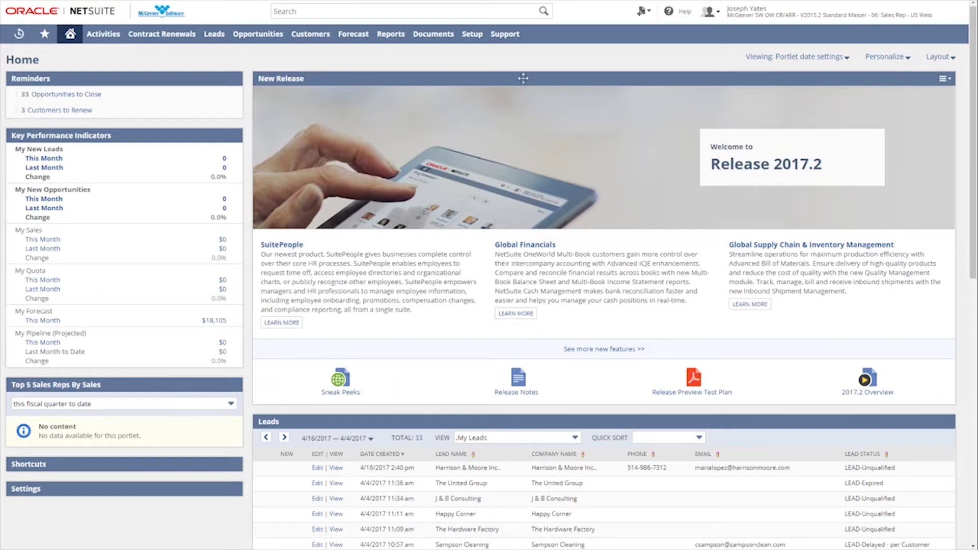
{"action": "left_click", "coordinate": [591, 79]}
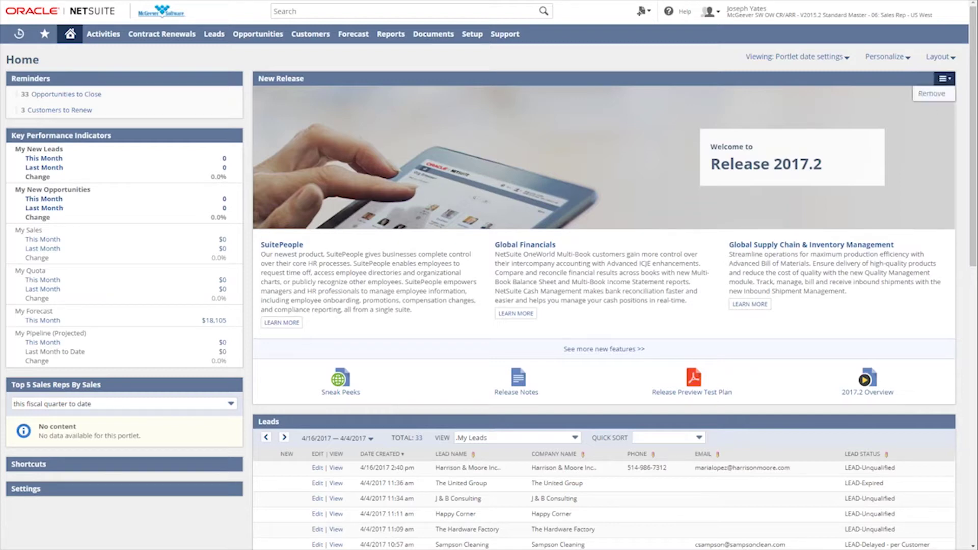
{"action": "left_click", "coordinate": [939, 56]}
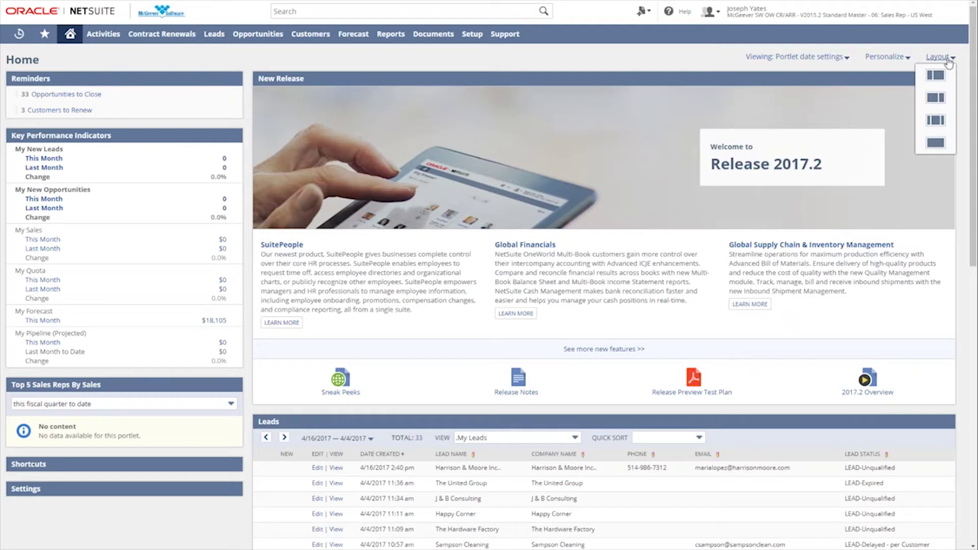
Switch the dashboard to three columns and move Top 5 Sales Reps By Sales into the third column.
{"action": "left_click", "coordinate": [936, 121]}
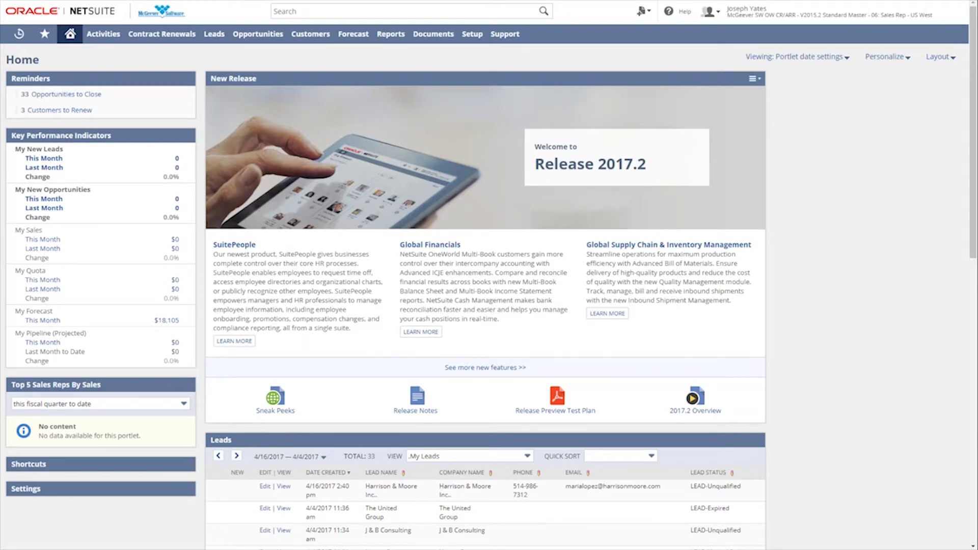
{"action": "mouse_move", "coordinate": [173, 310]}
{"action": "mouse_move", "coordinate": [89, 383]}
{"action": "left_click_drag", "start_coordinate": [108, 385], "coordinate": [873, 71]}
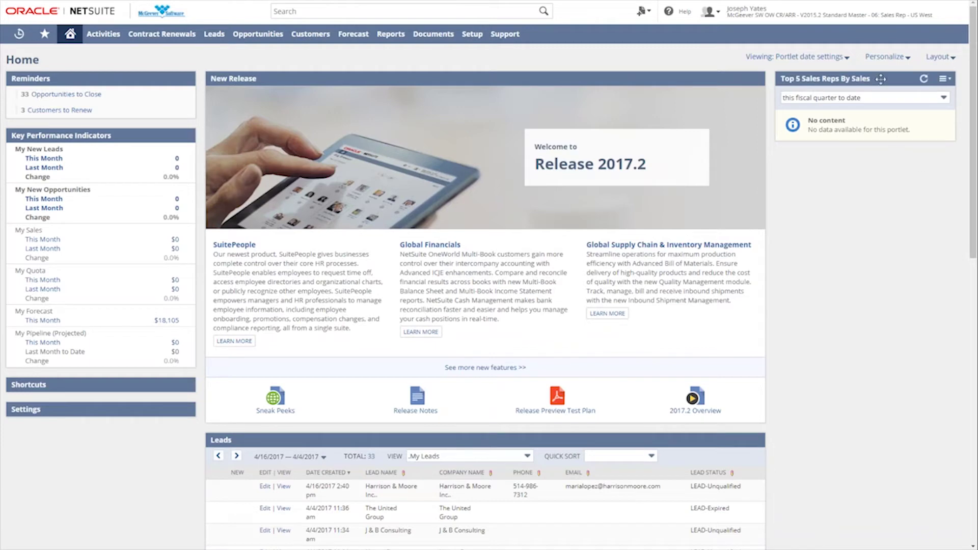
Check the Top 5 Sales Reps portlet menu, then bring up the Personalize Dashboard panel.
{"action": "left_click", "coordinate": [944, 78]}
{"action": "mouse_move", "coordinate": [927, 117]}
{"action": "mouse_move", "coordinate": [940, 58]}
{"action": "left_click", "coordinate": [886, 59]}
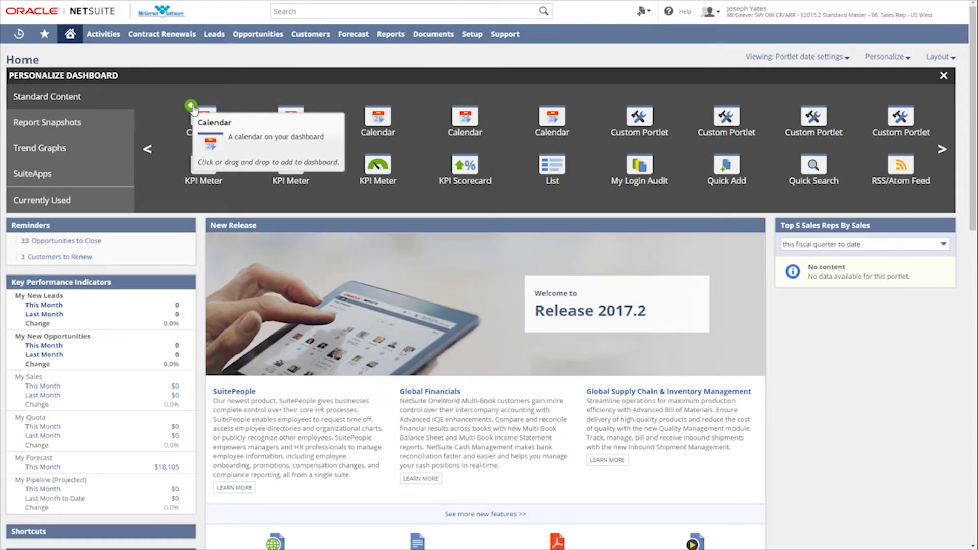
Add Calendar: My Calendar portlets, one to the left column and one atop the right column.
{"action": "left_click", "coordinate": [191, 106]}
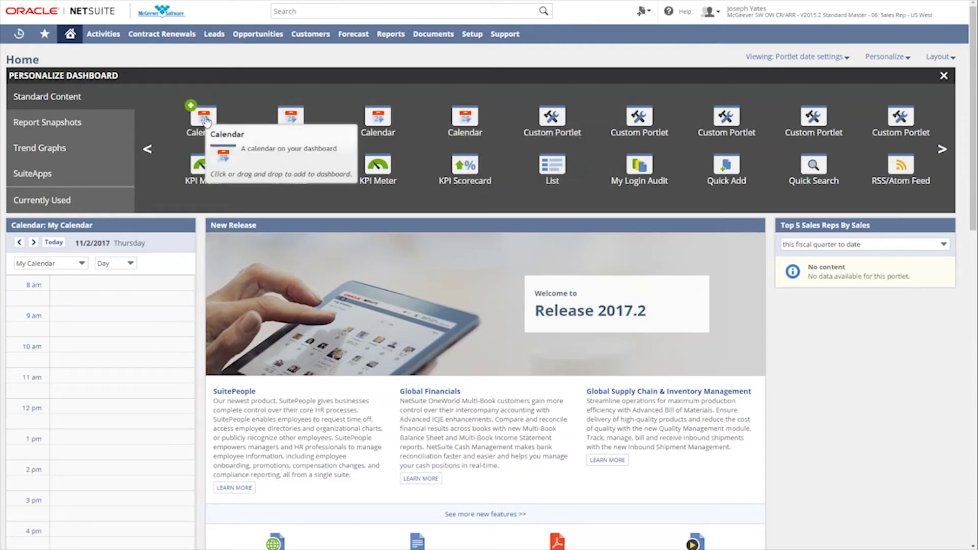
{"action": "left_click_drag", "start_coordinate": [206, 121], "coordinate": [863, 334]}
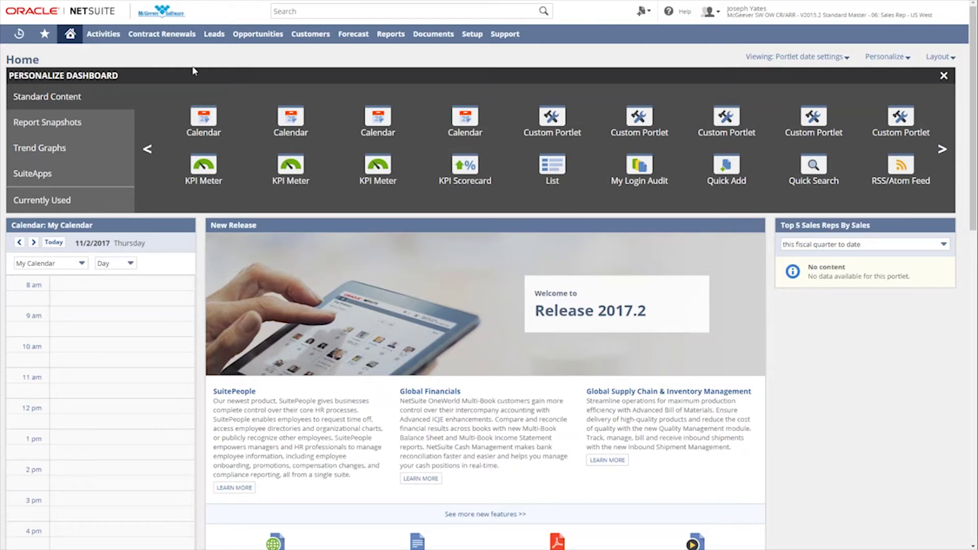
{"action": "left_click_drag", "start_coordinate": [206, 121], "coordinate": [868, 236]}
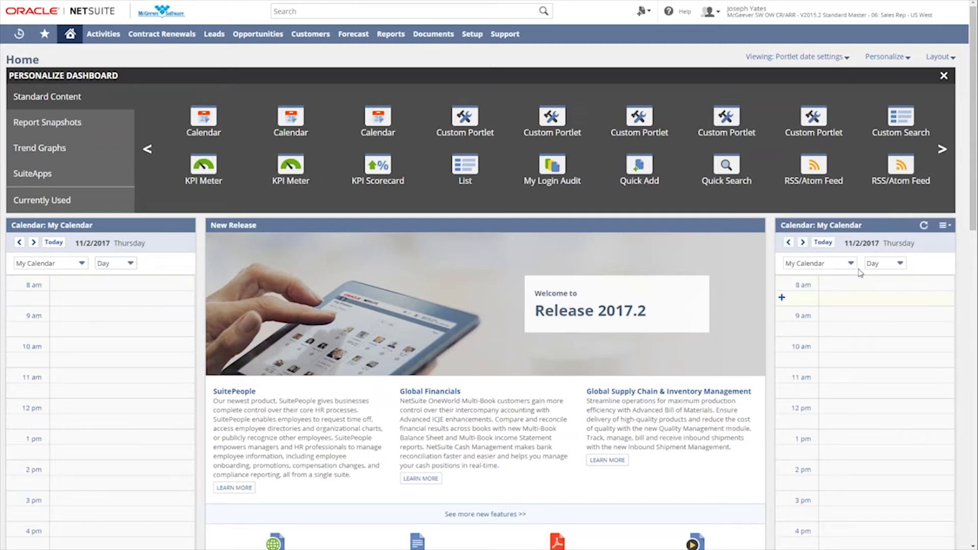
Remove the extra Calendar portlet from the top of the right column.
{"action": "left_click", "coordinate": [866, 224]}
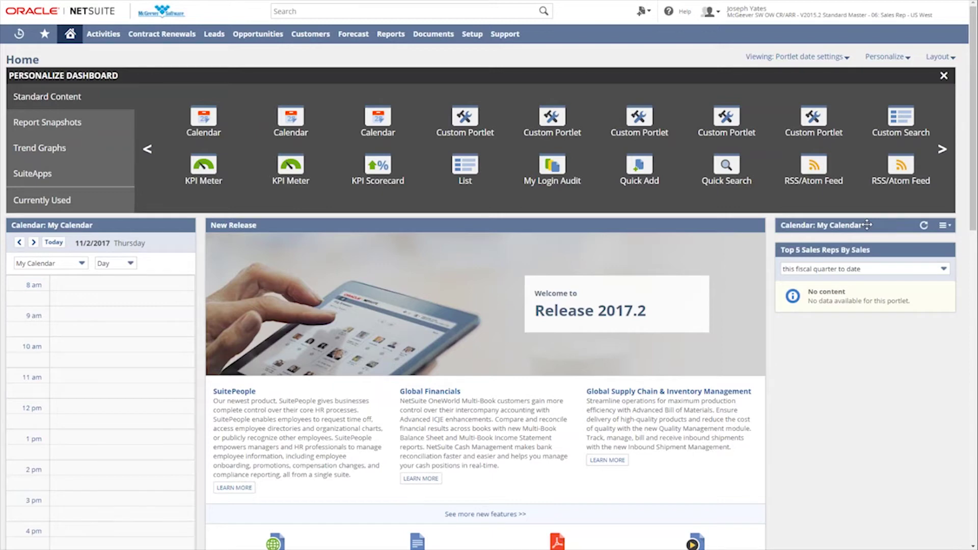
{"action": "left_click", "coordinate": [866, 224]}
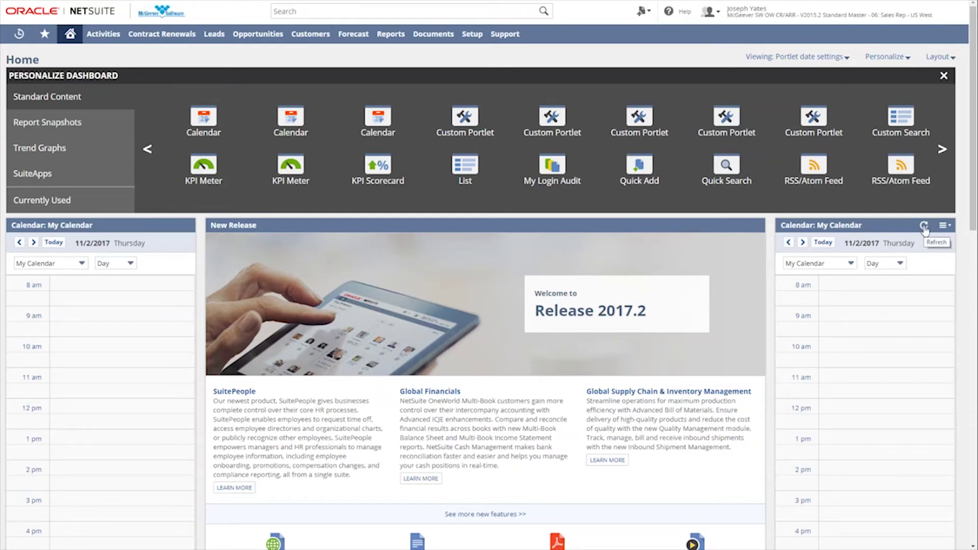
{"action": "left_click", "coordinate": [944, 225]}
{"action": "mouse_move", "coordinate": [945, 225]}
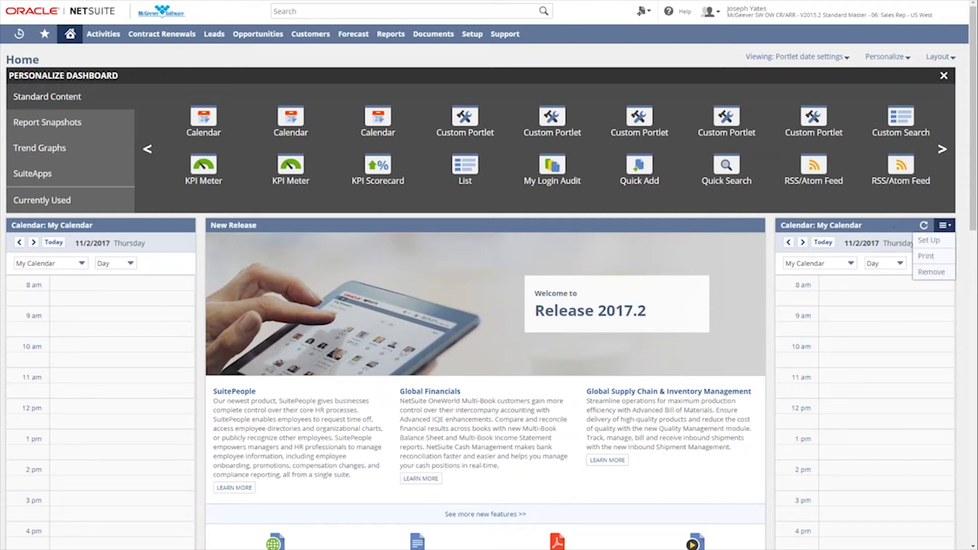
{"action": "left_click", "coordinate": [942, 273]}
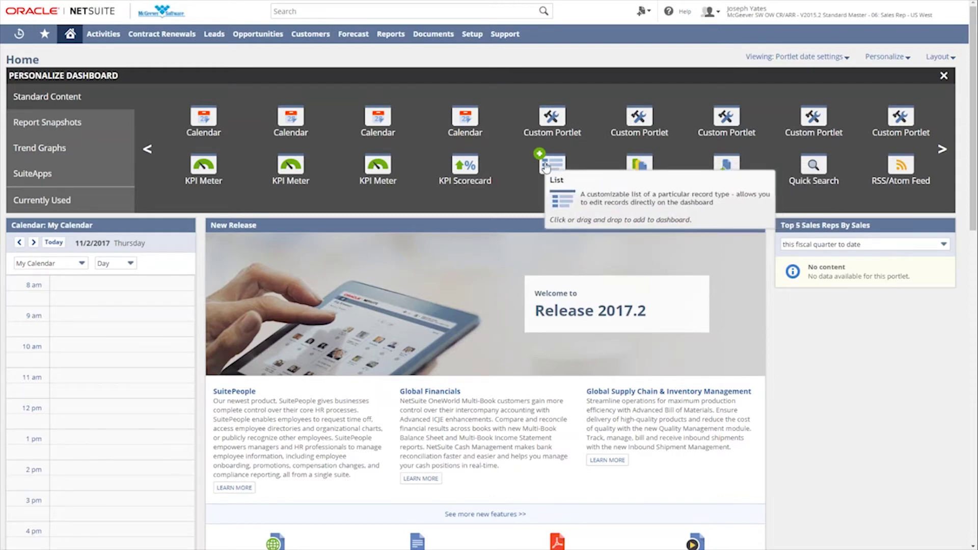
Place a new List portlet under Top 5 Sales Reps By Sales and open its menu.
{"action": "left_click_drag", "start_coordinate": [552, 166], "coordinate": [840, 314]}
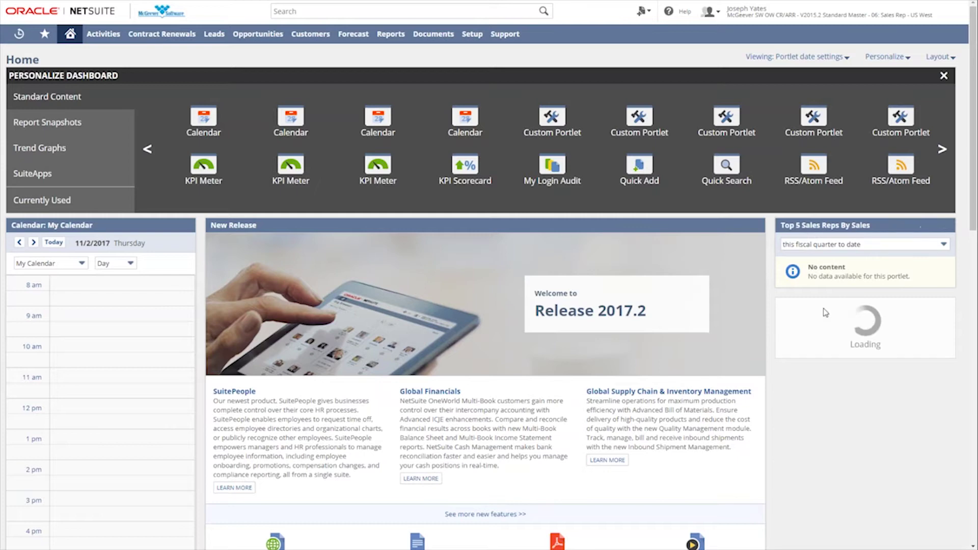
{"action": "mouse_move", "coordinate": [825, 330]}
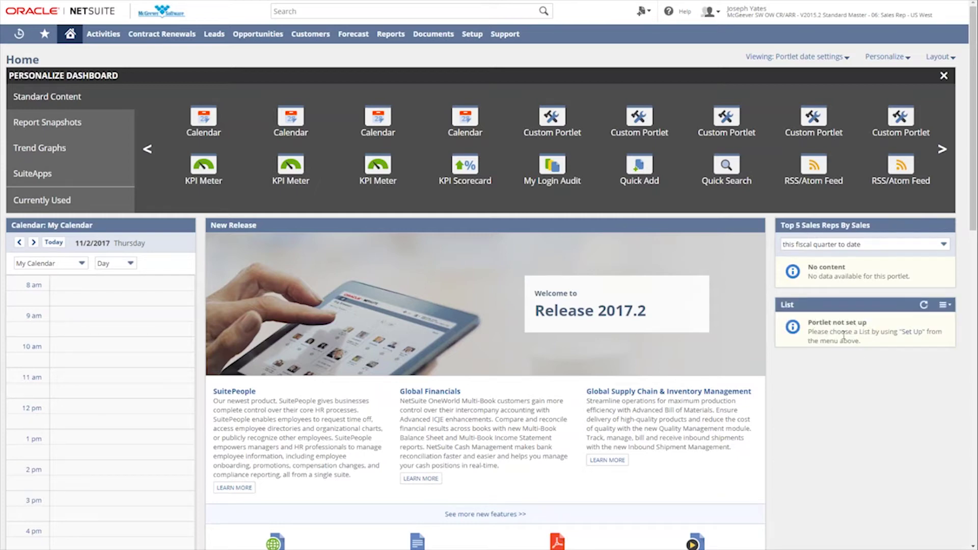
{"action": "left_click", "coordinate": [944, 305]}
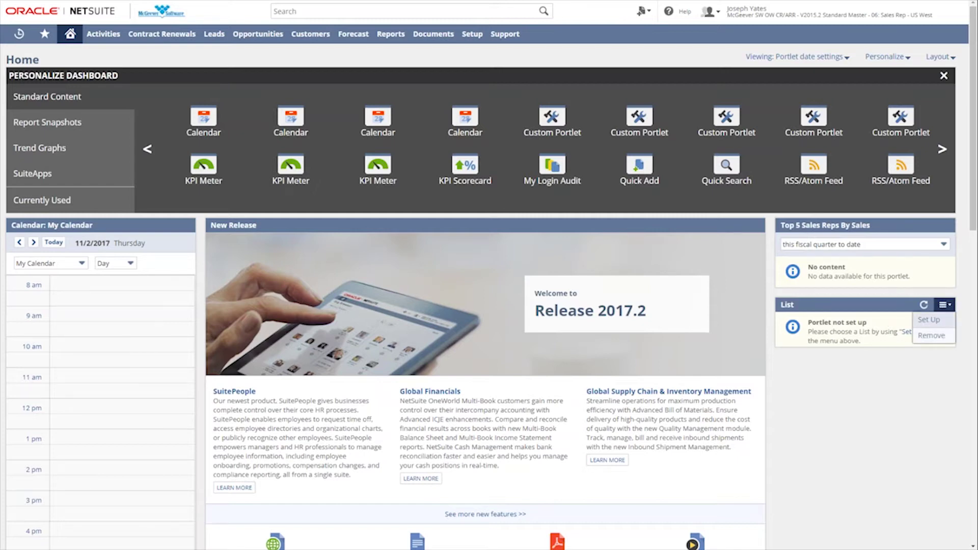
Set up the List portlet as a Case list showing 10 results and save it.
{"action": "left_click", "coordinate": [946, 321]}
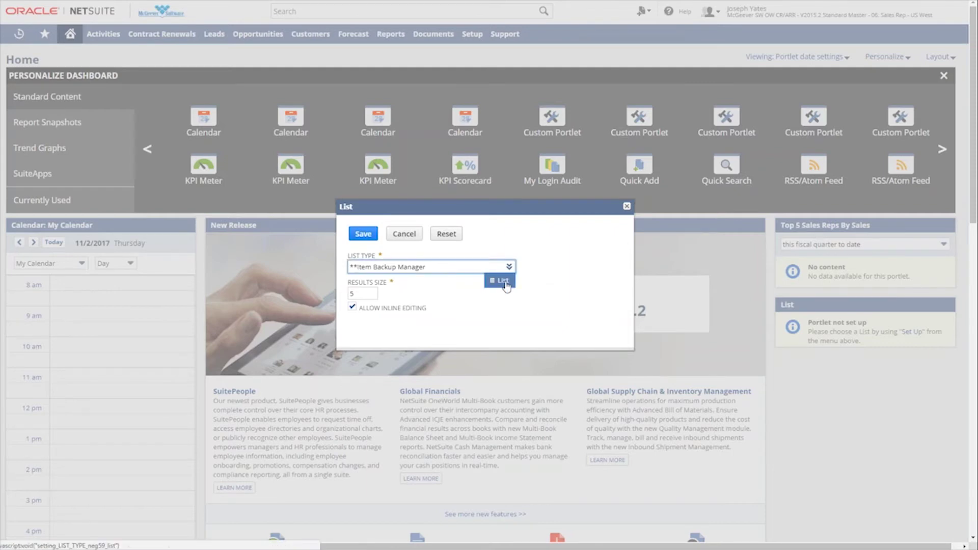
{"action": "left_click", "coordinate": [501, 280]}
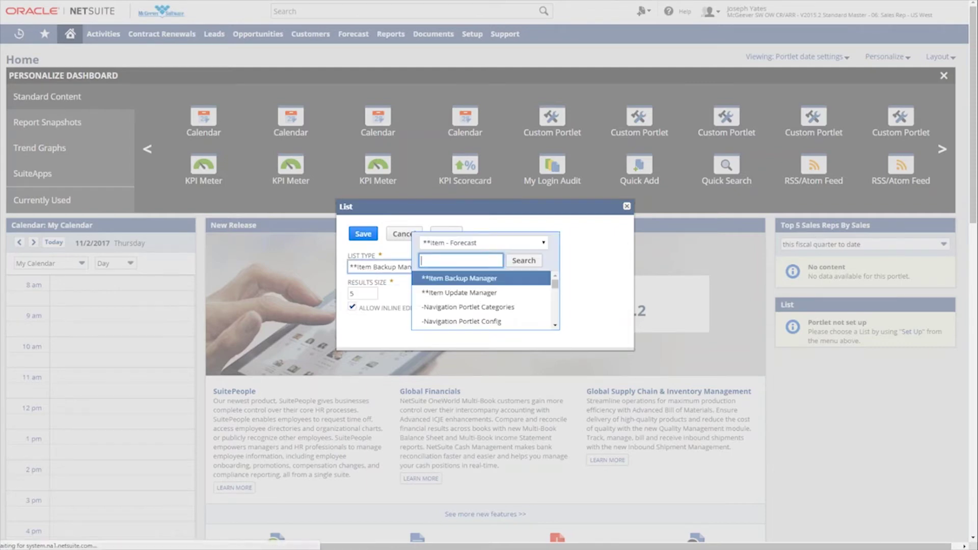
{"action": "key", "text": "Down"}
{"action": "scroll", "coordinate": [520, 302], "scroll_direction": "down", "scroll_amount": 2}
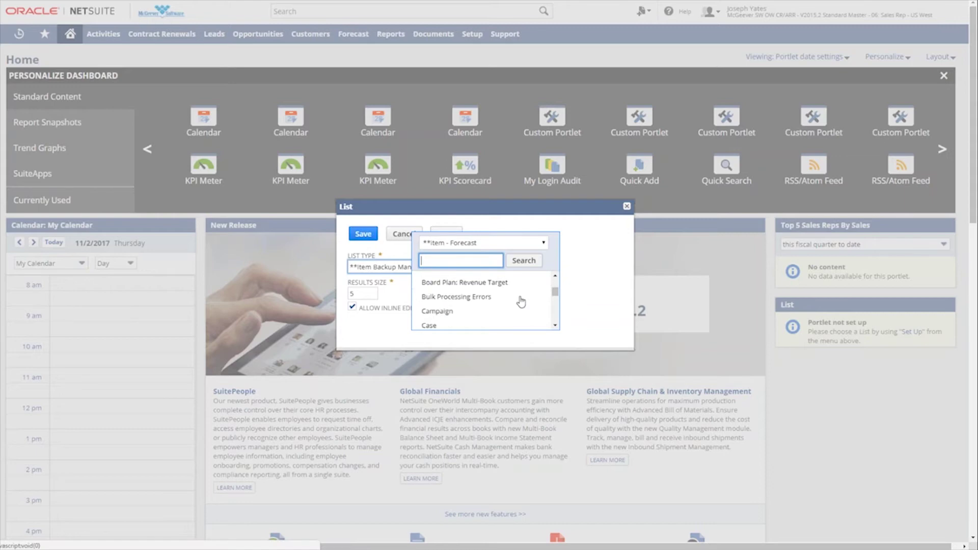
{"action": "scroll", "coordinate": [514, 303], "scroll_direction": "down", "scroll_amount": 3}
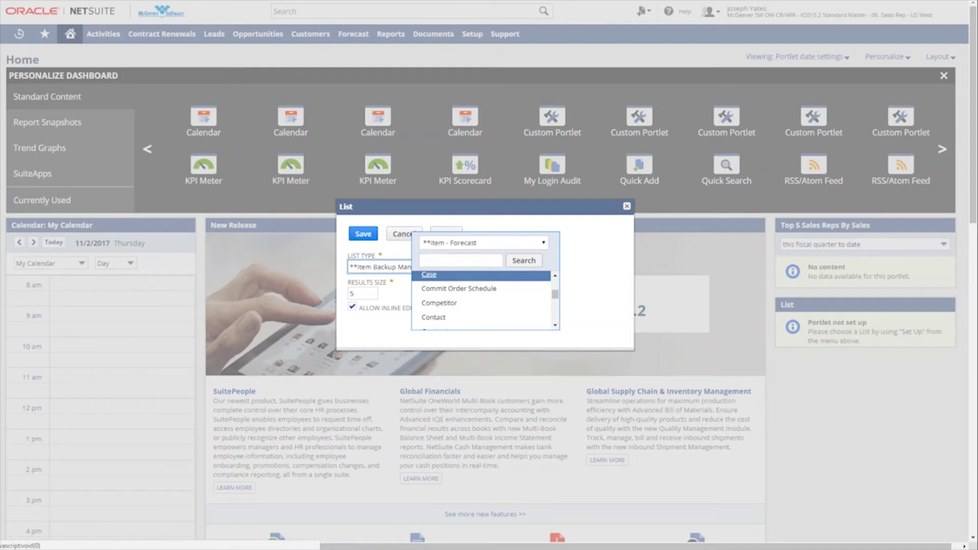
{"action": "left_click", "coordinate": [455, 277]}
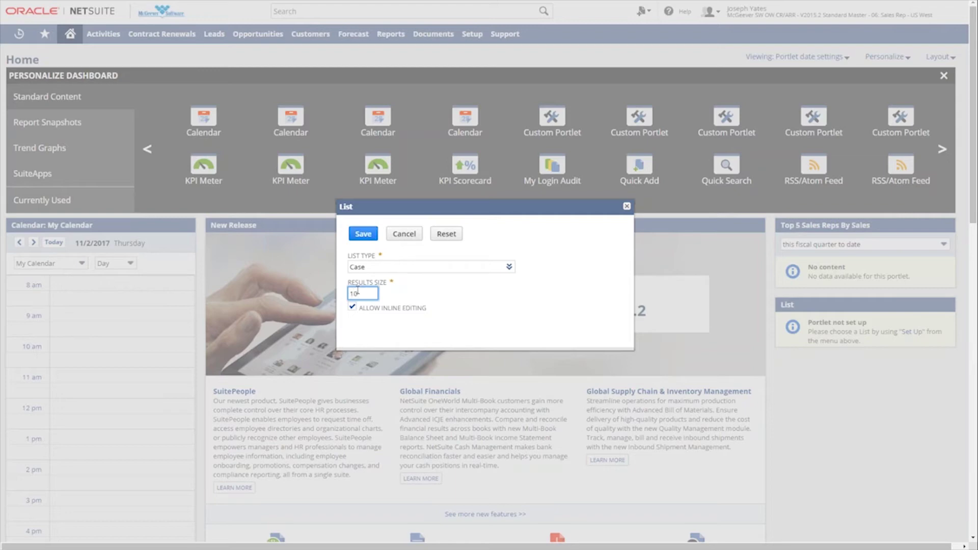
{"action": "left_click", "coordinate": [363, 233]}
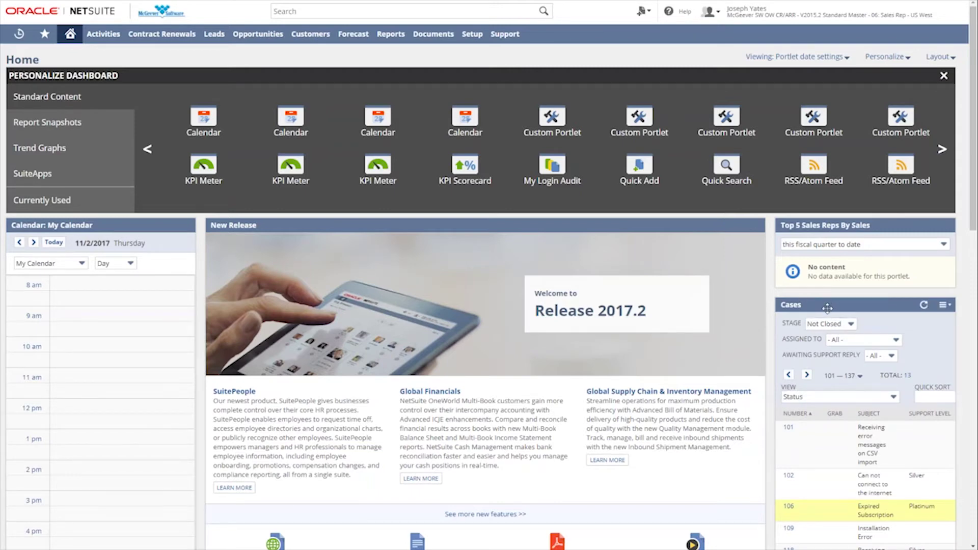
Scroll down to the 13-case Cases list and open its stage filter.
{"action": "scroll", "coordinate": [826, 308], "scroll_direction": "down", "scroll_amount": 2}
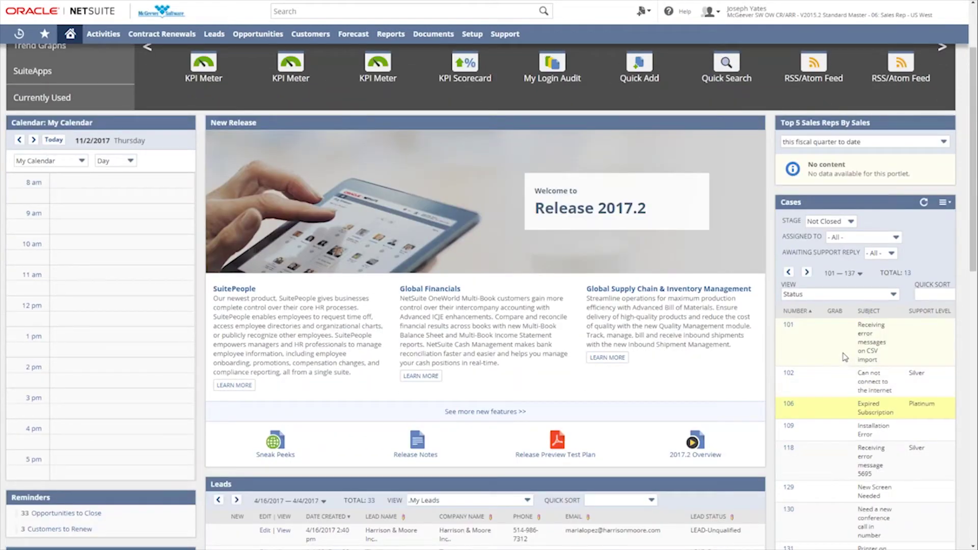
{"action": "left_click", "coordinate": [849, 223]}
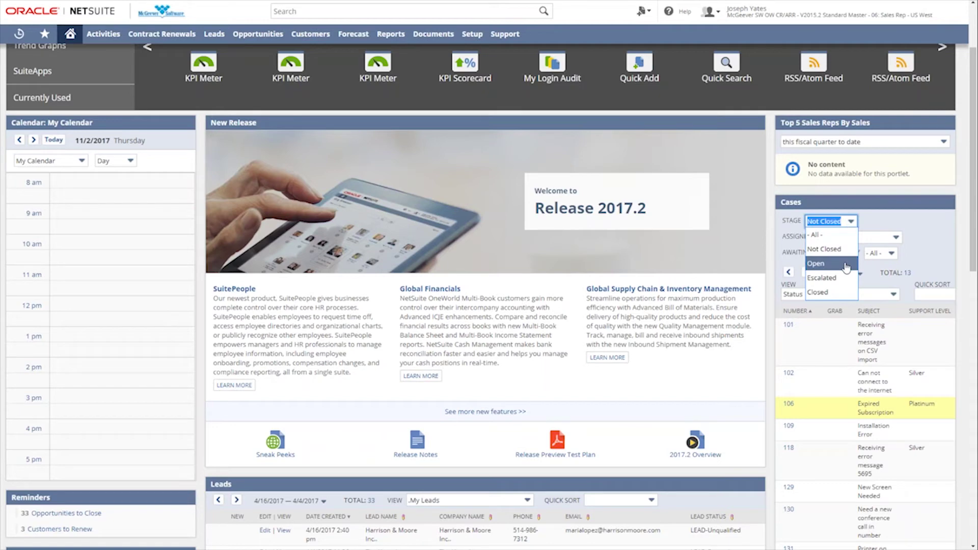
Filter the Cases portlet to the Open stage (9 cases) and scroll back up.
{"action": "left_click", "coordinate": [846, 264]}
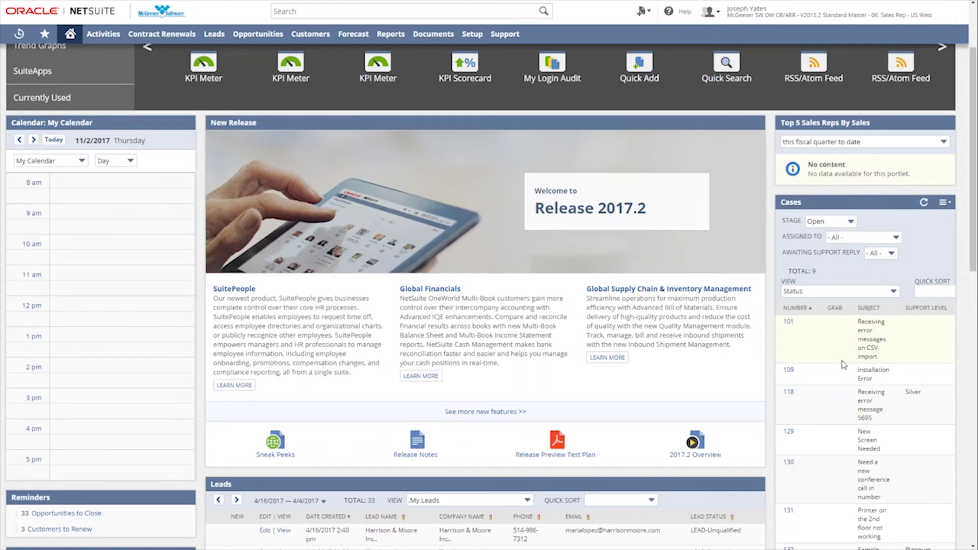
{"action": "scroll", "coordinate": [843, 364], "scroll_direction": "up", "scroll_amount": 2}
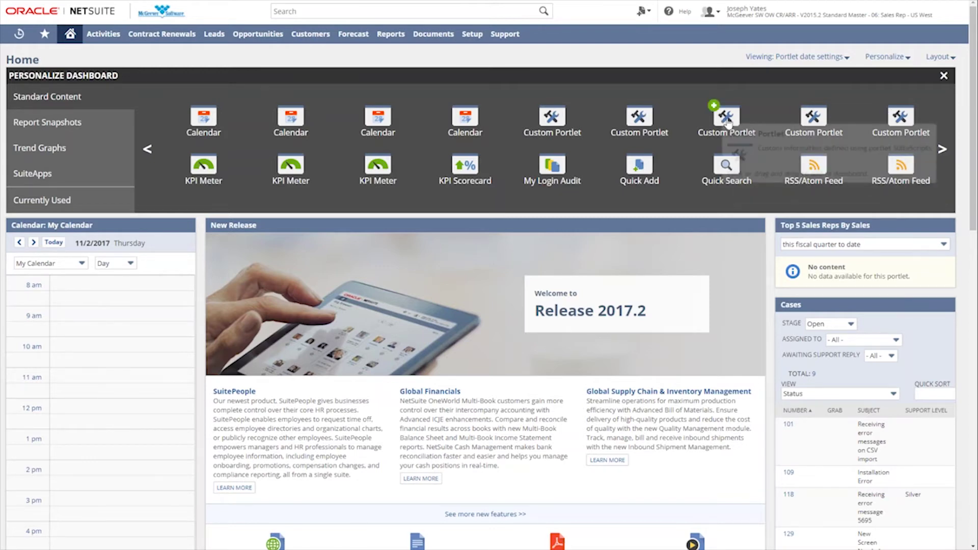
Page through the Standard Content portlets, then switch to the Report Snapshots portlets.
{"action": "mouse_move", "coordinate": [727, 124]}
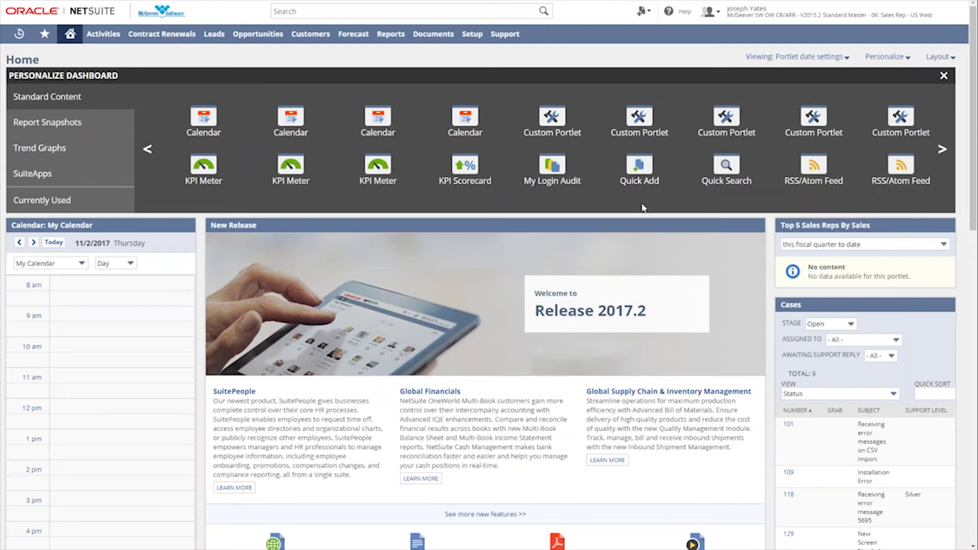
{"action": "left_click", "coordinate": [942, 149]}
{"action": "left_click", "coordinate": [942, 151]}
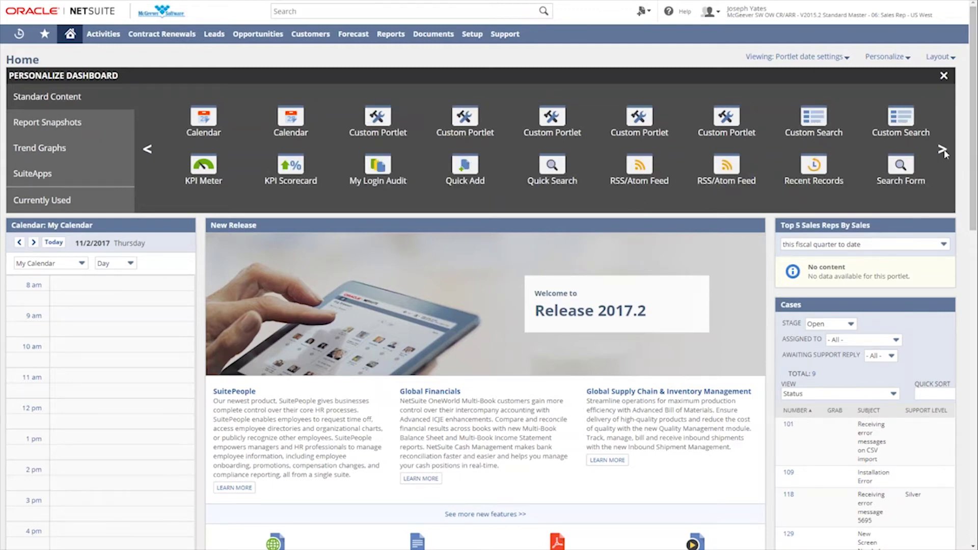
{"action": "left_click", "coordinate": [942, 151]}
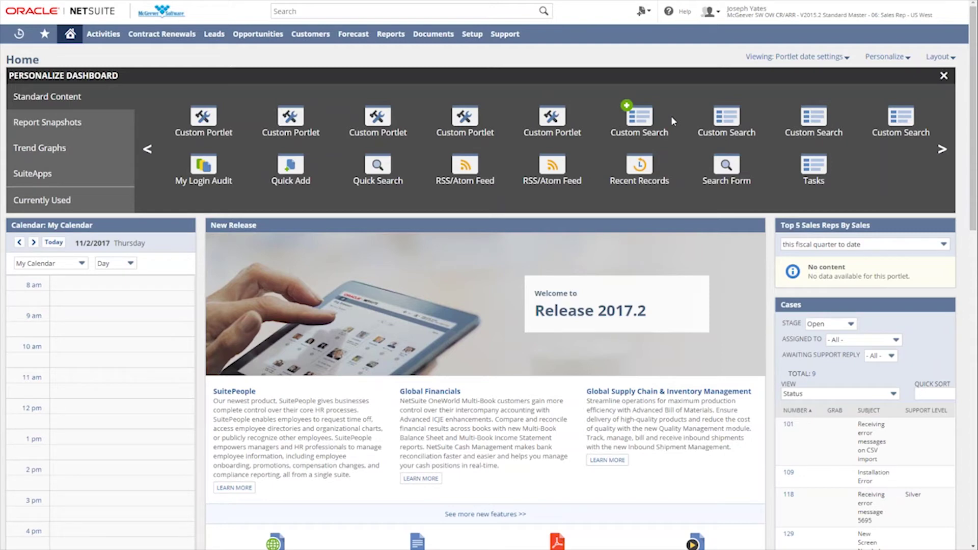
{"action": "mouse_move", "coordinate": [694, 123]}
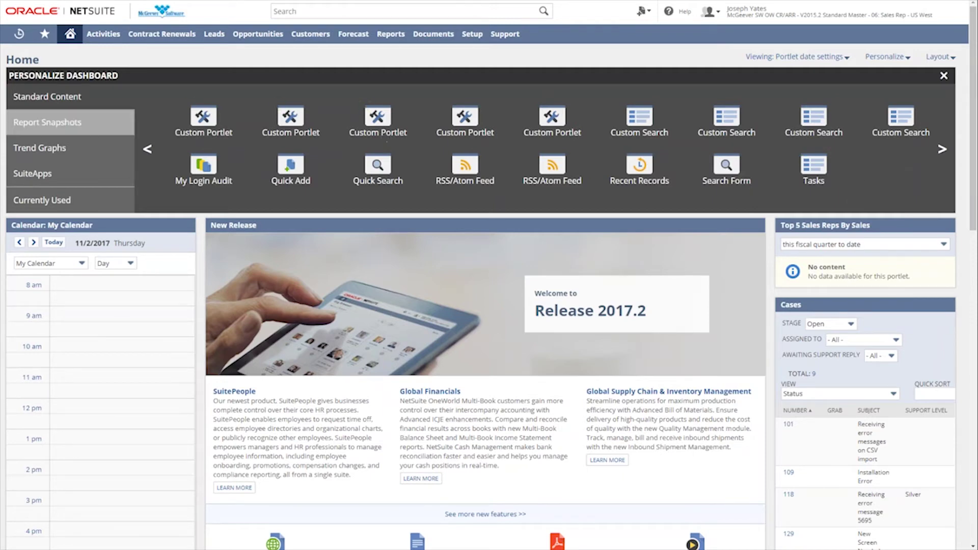
{"action": "left_click", "coordinate": [82, 126]}
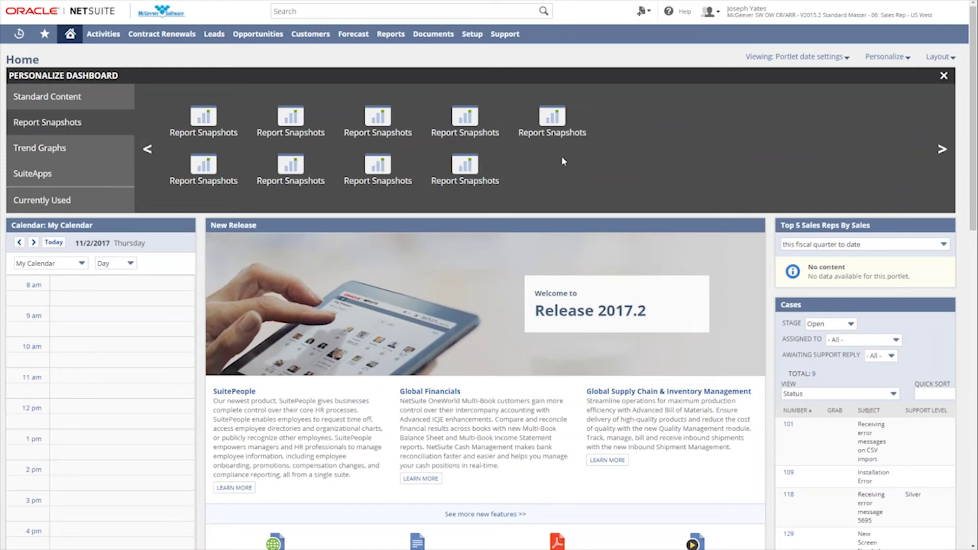
Remove the Cases portlet and drop a Comparative Sales report snapshot under Top 5 Sales Reps.
{"action": "mouse_move", "coordinate": [542, 142]}
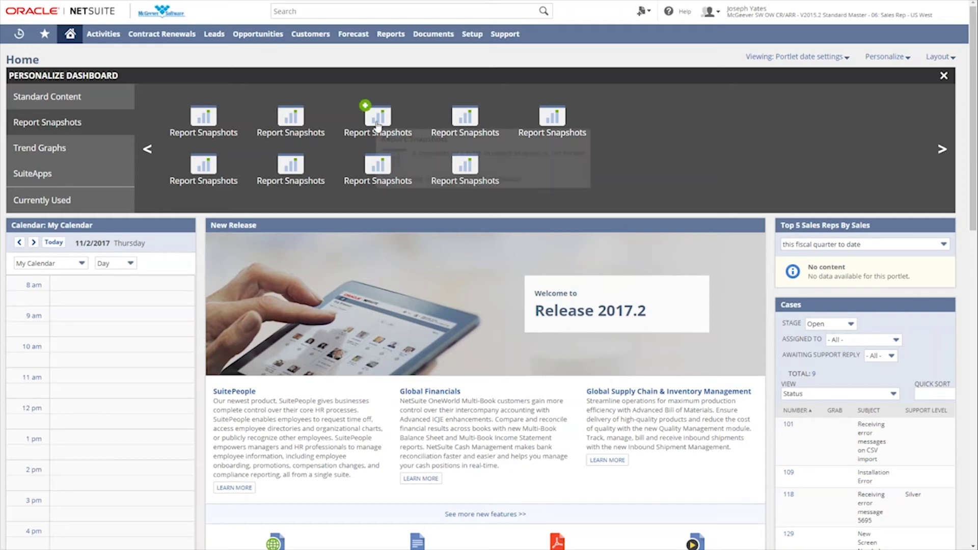
{"action": "left_click_drag", "start_coordinate": [377, 126], "coordinate": [409, 132]}
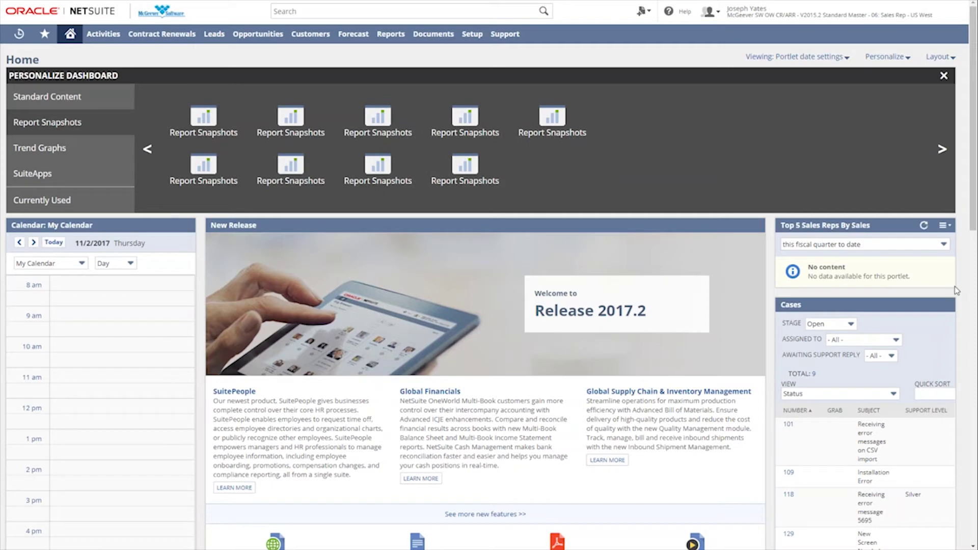
{"action": "left_click", "coordinate": [944, 304]}
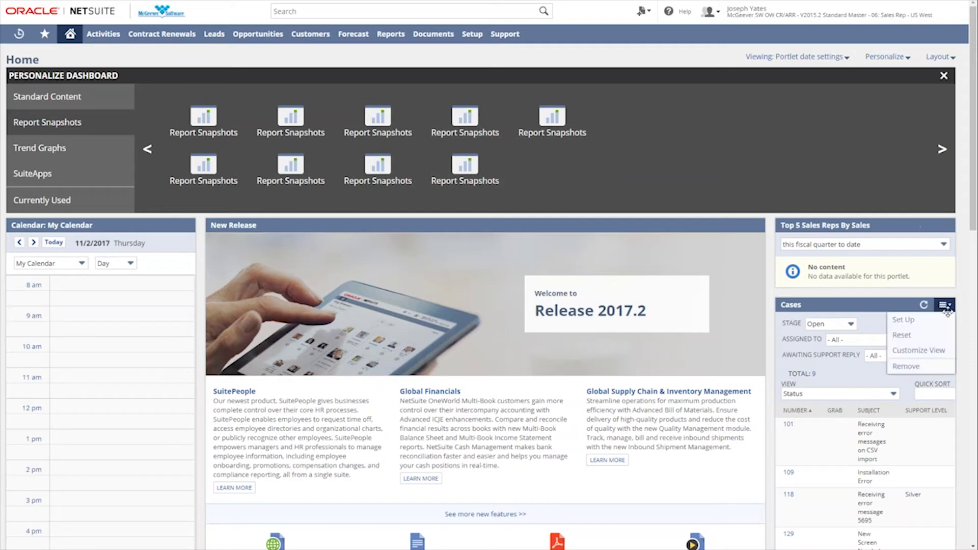
{"action": "left_click", "coordinate": [939, 370]}
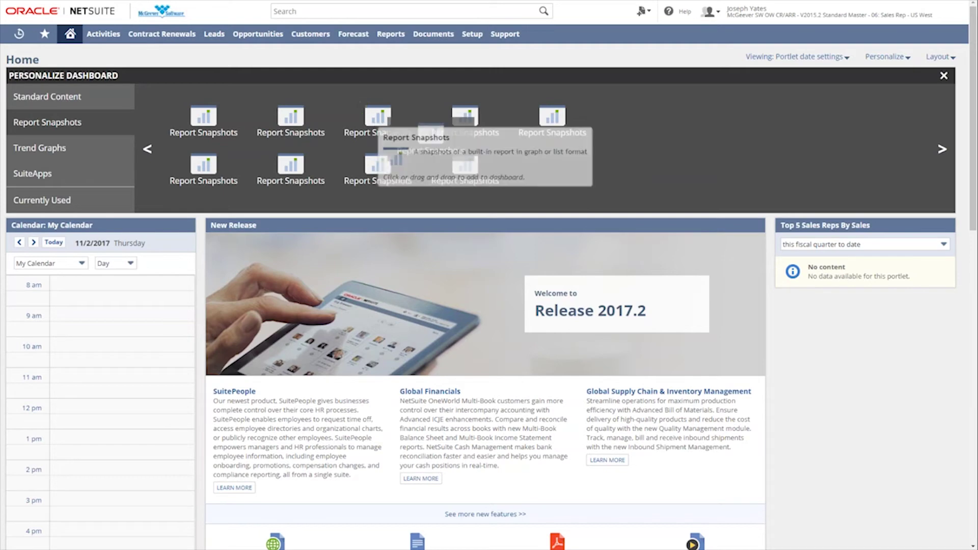
{"action": "left_click_drag", "start_coordinate": [377, 118], "coordinate": [837, 306]}
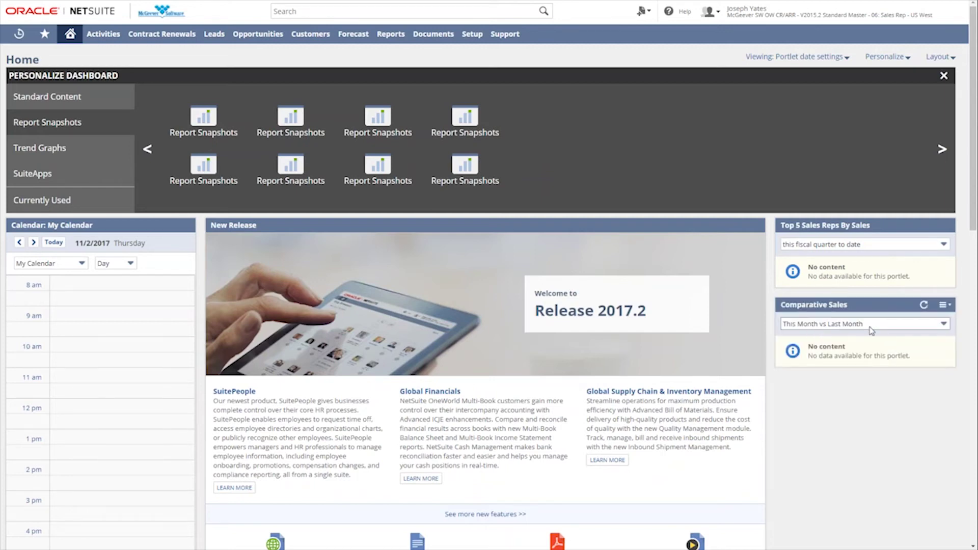
{"action": "left_click", "coordinate": [943, 305]}
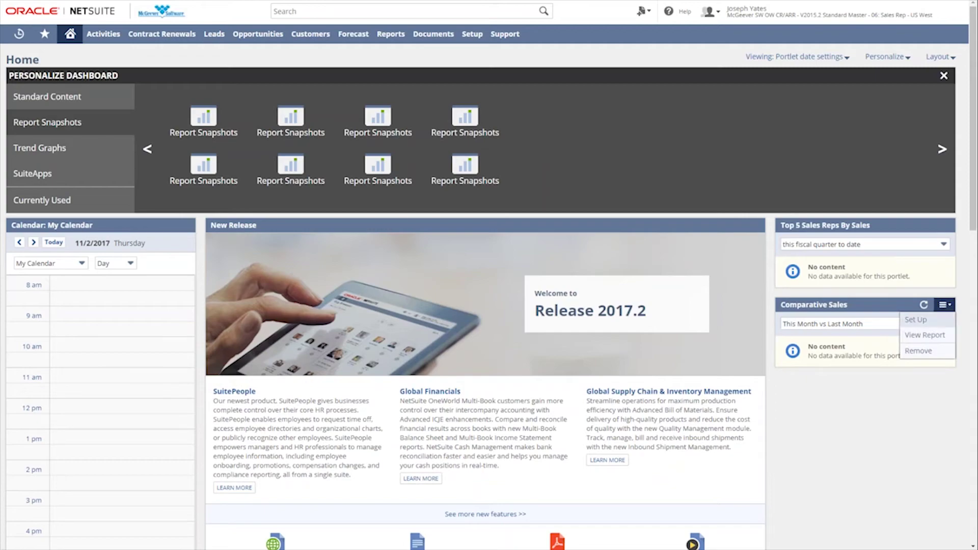
Switch the snapshot portlet's report from Comparative Sales to Open Opportunities.
{"action": "left_click", "coordinate": [946, 321]}
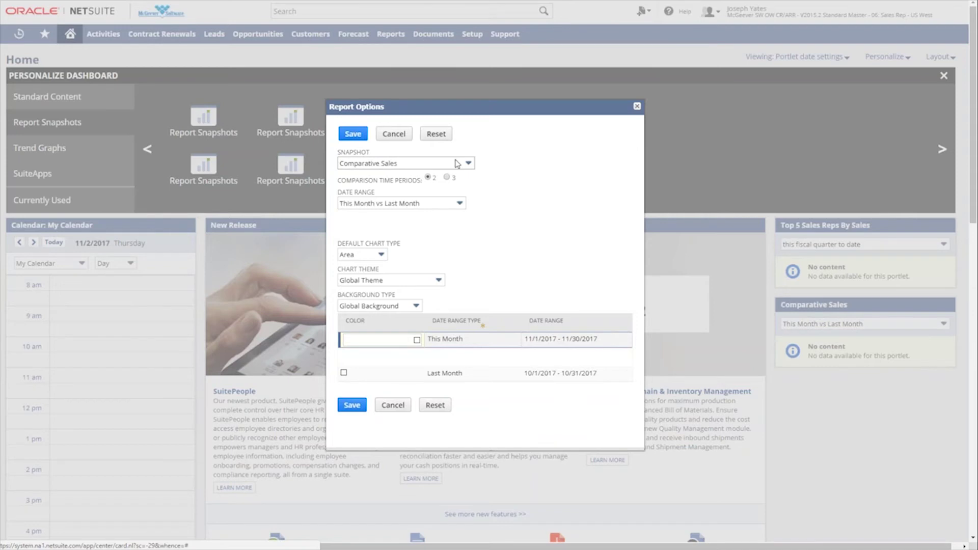
{"action": "left_click", "coordinate": [439, 162]}
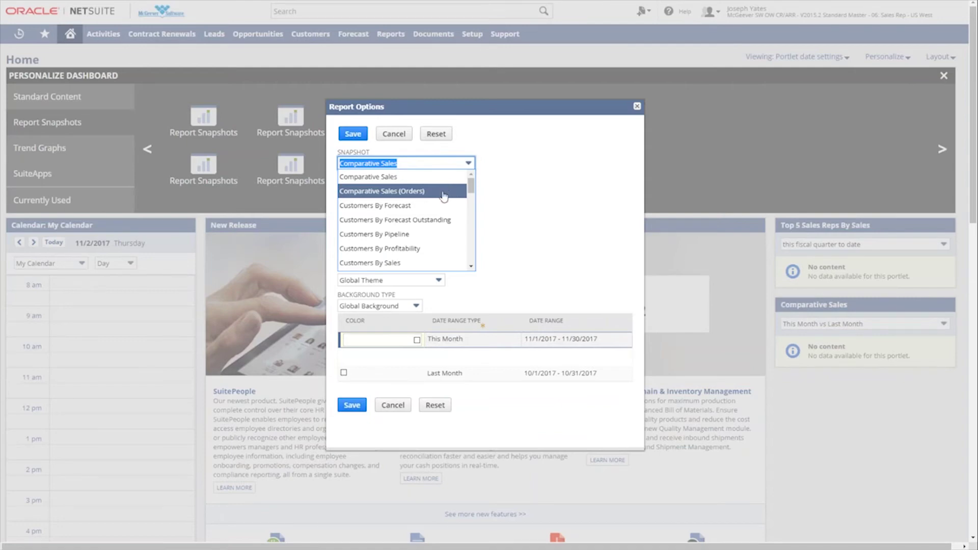
{"action": "scroll", "coordinate": [444, 196], "scroll_direction": "down", "scroll_amount": 2}
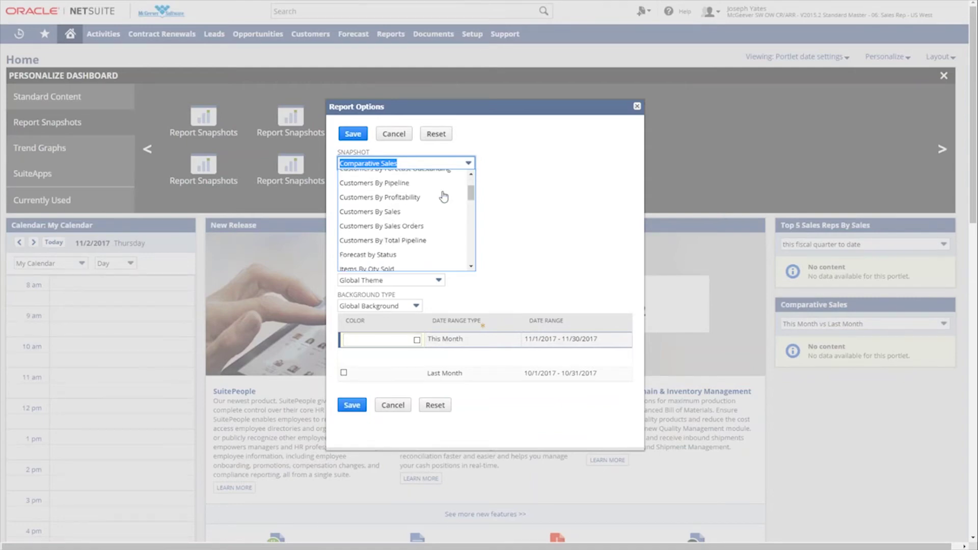
{"action": "scroll", "coordinate": [444, 196], "scroll_direction": "down", "scroll_amount": 2}
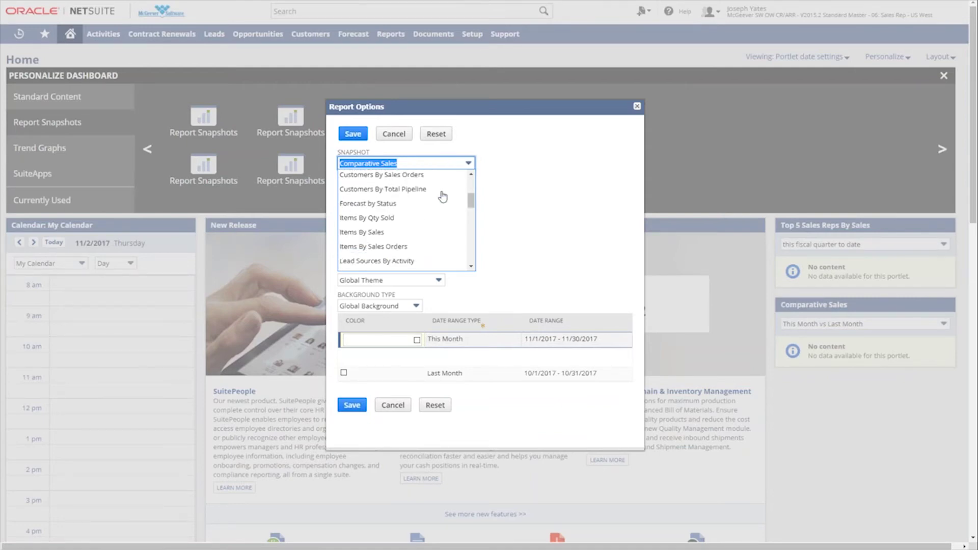
{"action": "scroll", "coordinate": [435, 219], "scroll_direction": "down", "scroll_amount": 2}
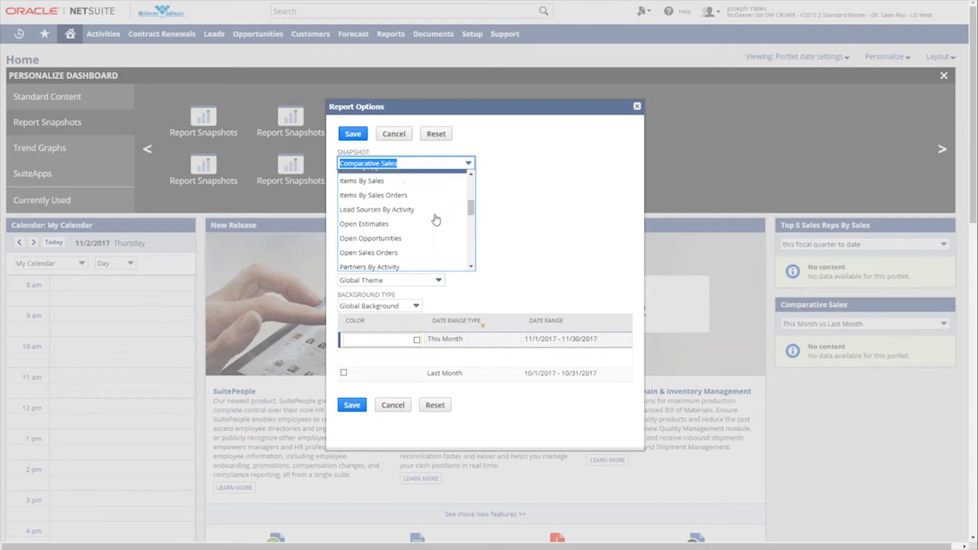
{"action": "scroll", "coordinate": [436, 219], "scroll_direction": "down", "scroll_amount": 1}
{"action": "scroll", "coordinate": [434, 222], "scroll_direction": "up", "scroll_amount": 1}
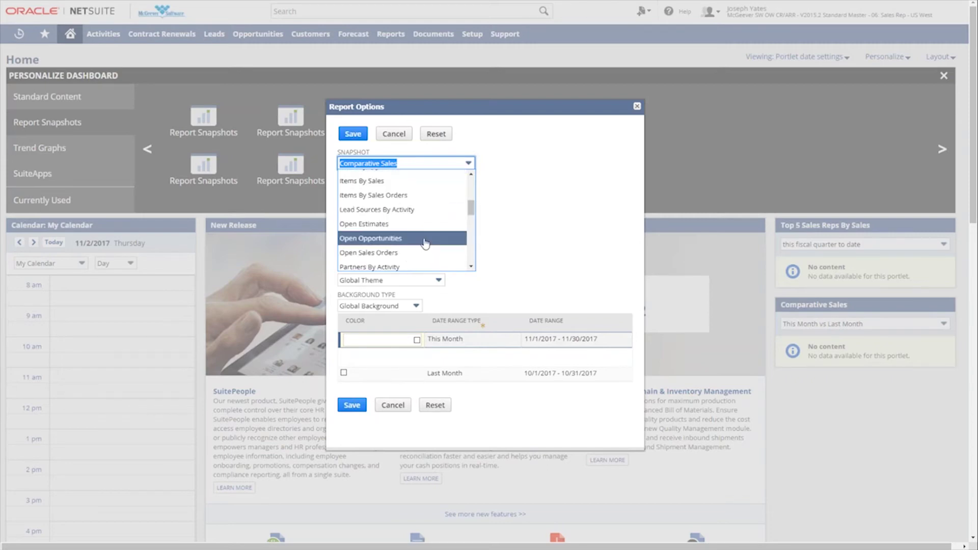
{"action": "left_click", "coordinate": [425, 243]}
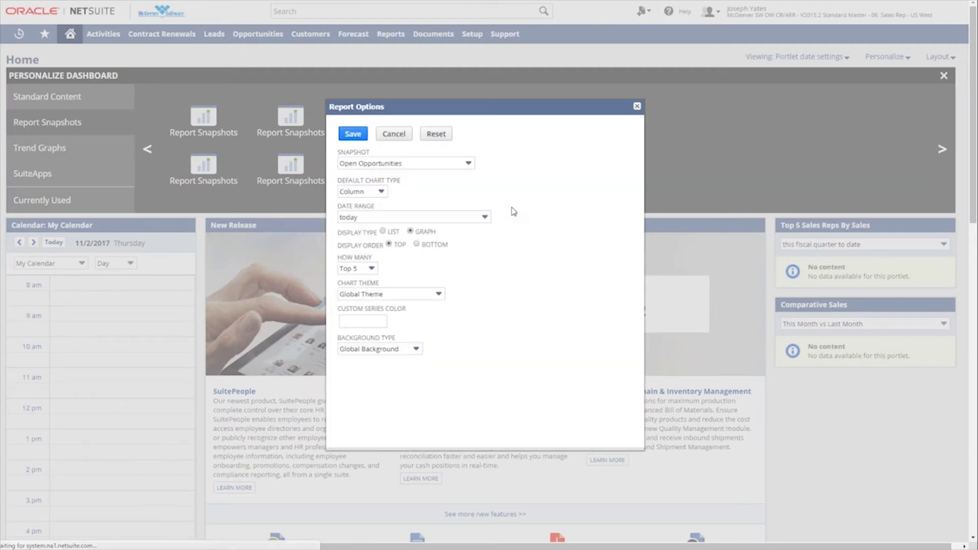
Keep the Column chart type, set the date range to sixty days ago, and save.
{"action": "left_click", "coordinate": [381, 192]}
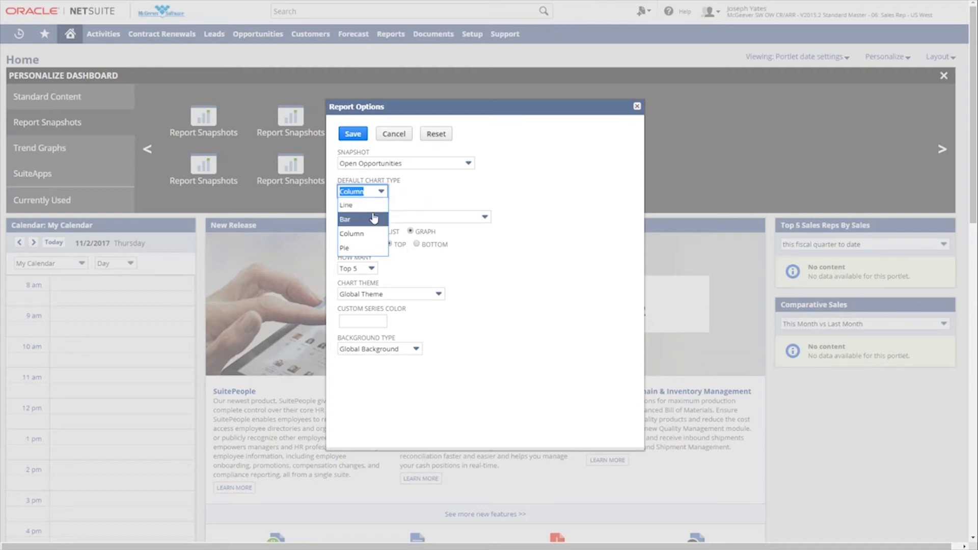
{"action": "left_click", "coordinate": [434, 201]}
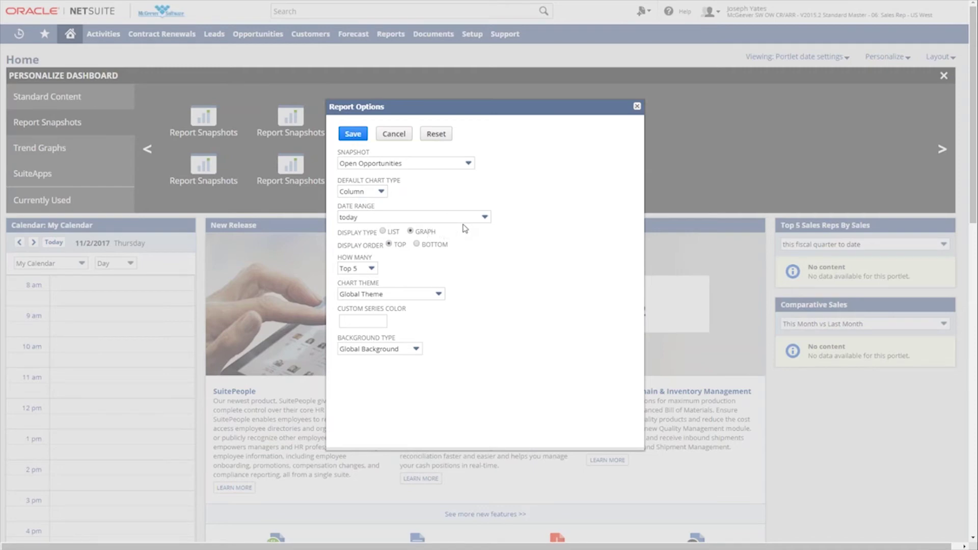
{"action": "left_click", "coordinate": [476, 218]}
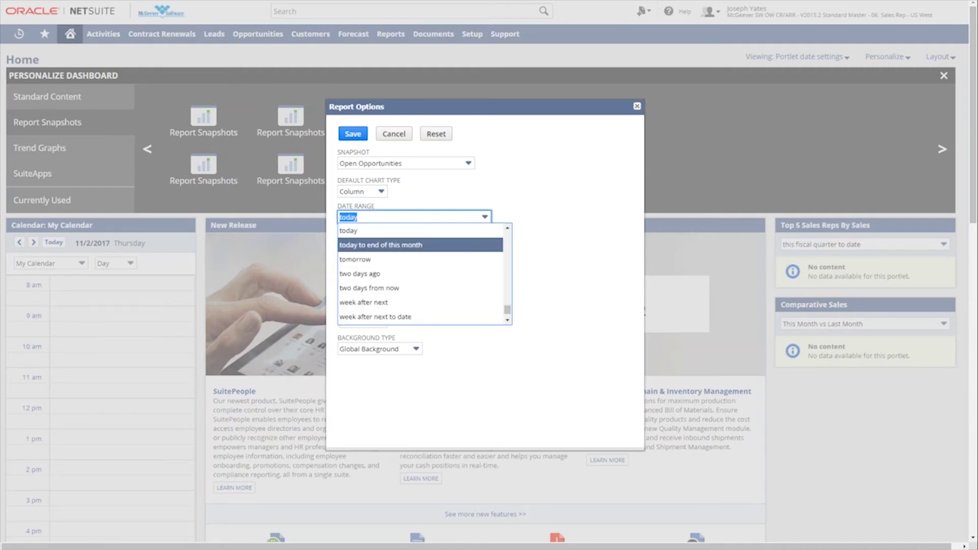
{"action": "scroll", "coordinate": [446, 266], "scroll_direction": "up", "scroll_amount": 10}
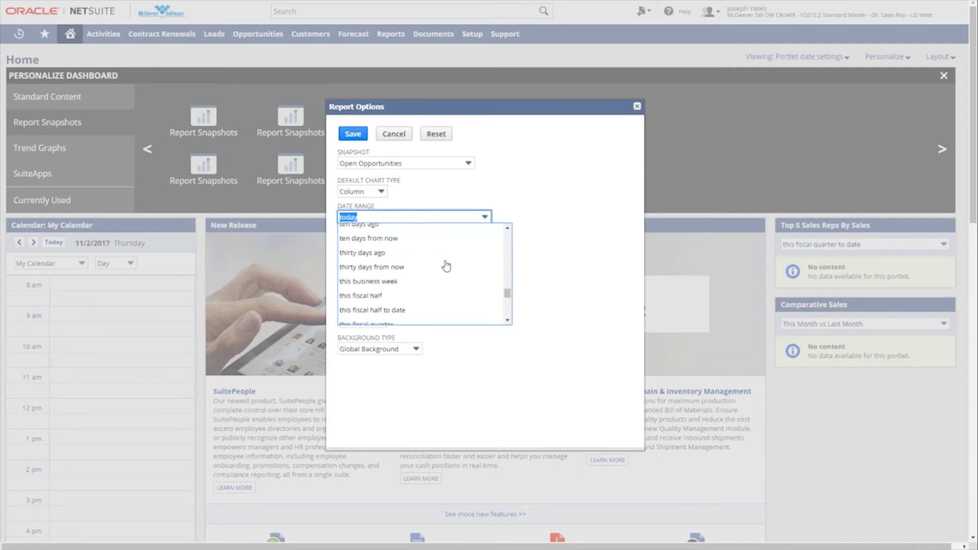
{"action": "scroll", "coordinate": [446, 265], "scroll_direction": "up", "scroll_amount": 1}
{"action": "scroll", "coordinate": [446, 265], "scroll_direction": "up", "scroll_amount": 3}
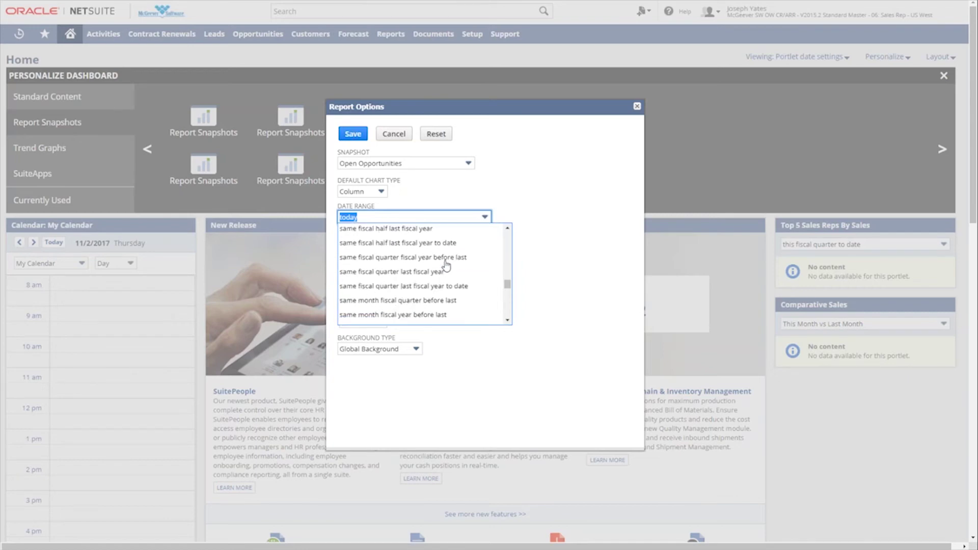
{"action": "scroll", "coordinate": [446, 266], "scroll_direction": "down", "scroll_amount": 3}
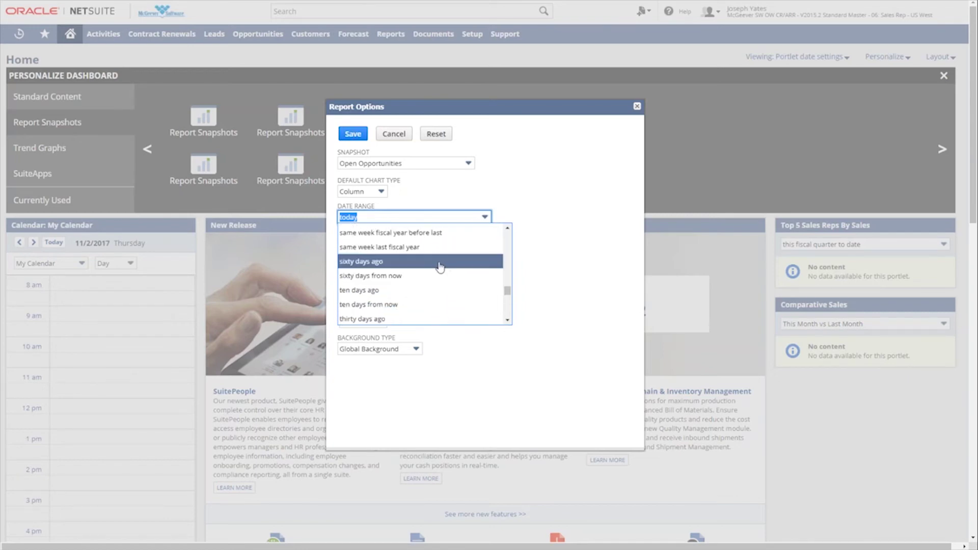
{"action": "left_click", "coordinate": [439, 262]}
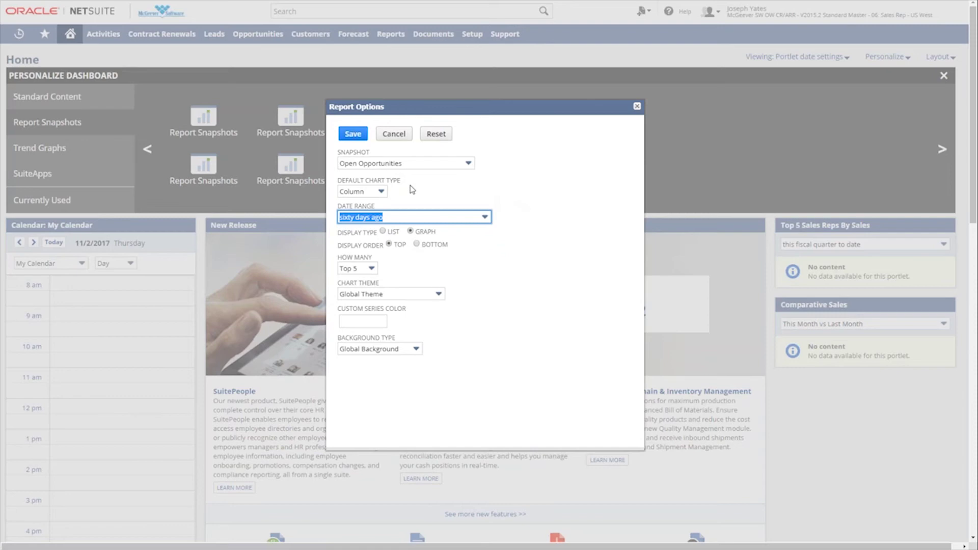
{"action": "left_click", "coordinate": [353, 136]}
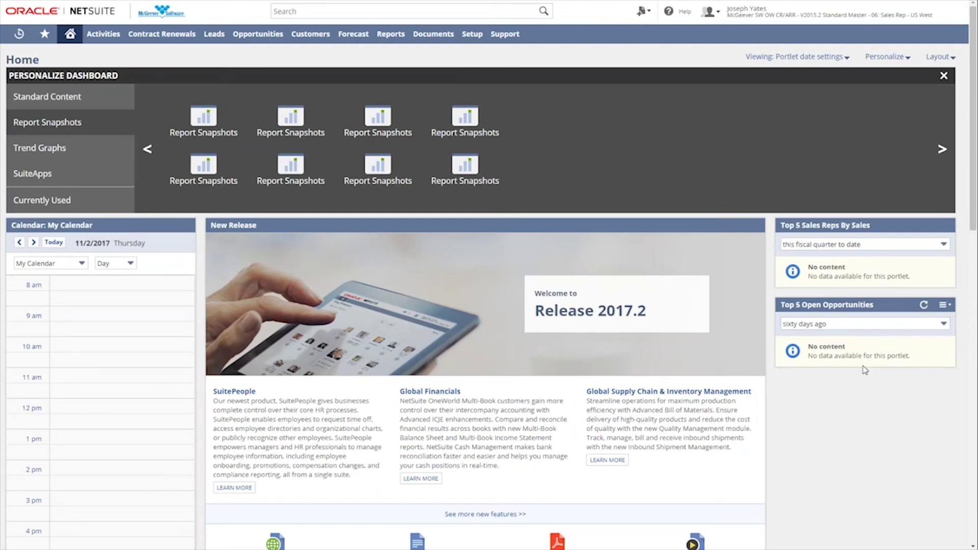
Change the Top 5 Open Opportunities portlet's date range to last year.
{"action": "left_click", "coordinate": [943, 326]}
{"action": "scroll", "coordinate": [874, 392], "scroll_direction": "up", "scroll_amount": 5}
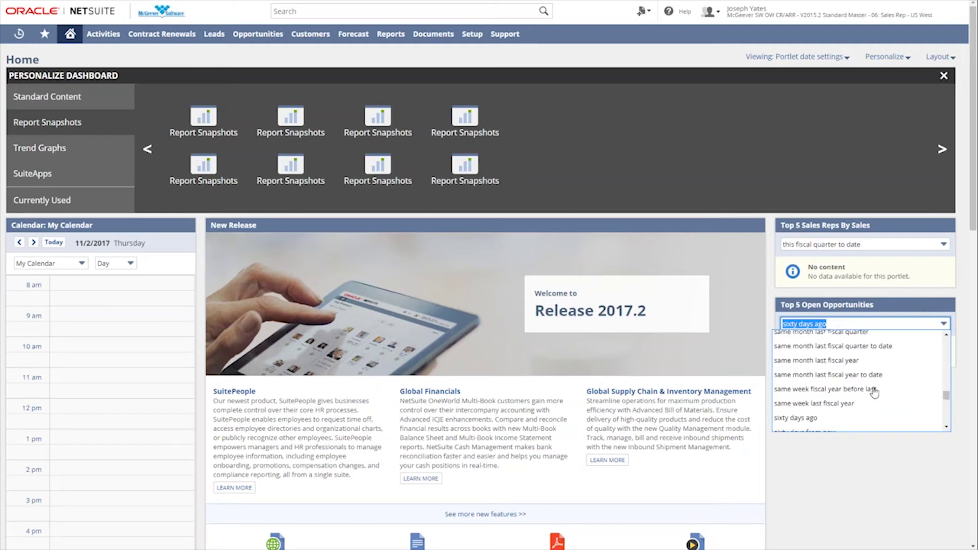
{"action": "scroll", "coordinate": [874, 392], "scroll_direction": "up", "scroll_amount": 2}
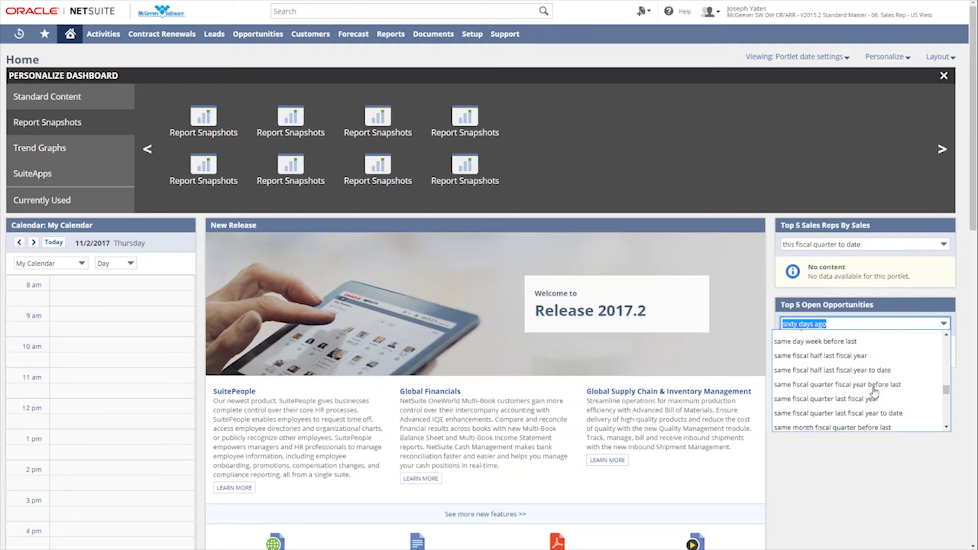
{"action": "scroll", "coordinate": [873, 392], "scroll_direction": "up", "scroll_amount": 3}
{"action": "scroll", "coordinate": [873, 392], "scroll_direction": "down", "scroll_amount": 2}
{"action": "scroll", "coordinate": [873, 392], "scroll_direction": "up", "scroll_amount": 1}
{"action": "scroll", "coordinate": [873, 392], "scroll_direction": "up", "scroll_amount": 6}
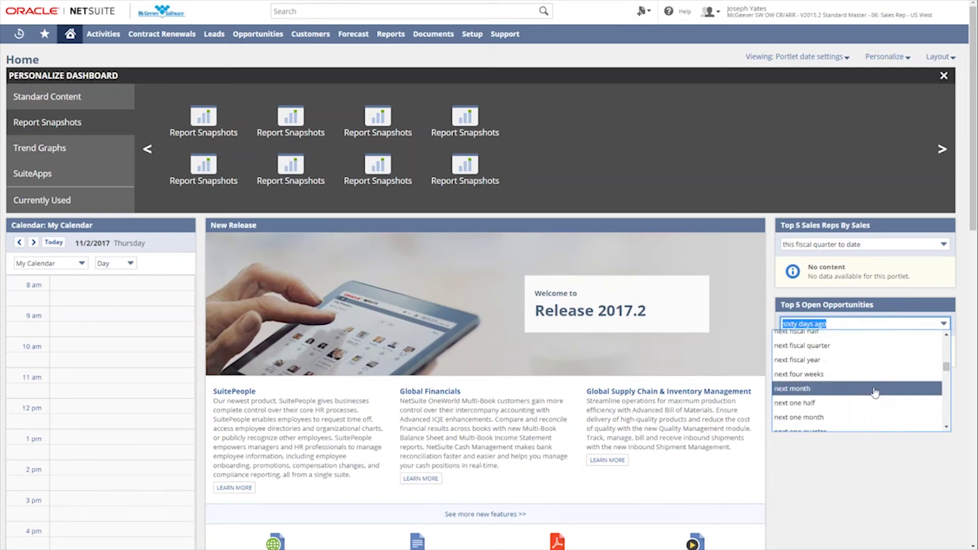
{"action": "scroll", "coordinate": [874, 392], "scroll_direction": "up", "scroll_amount": 3}
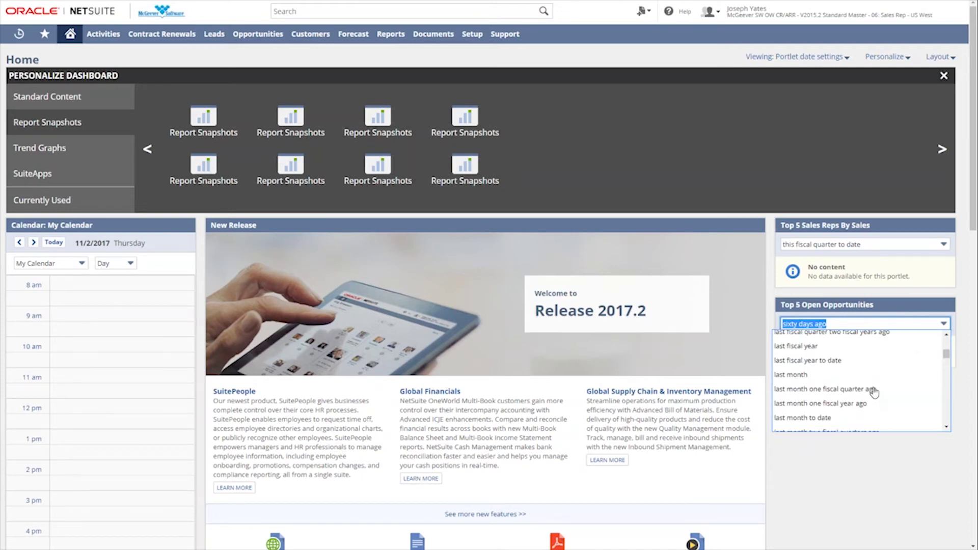
{"action": "left_click", "coordinate": [867, 393]}
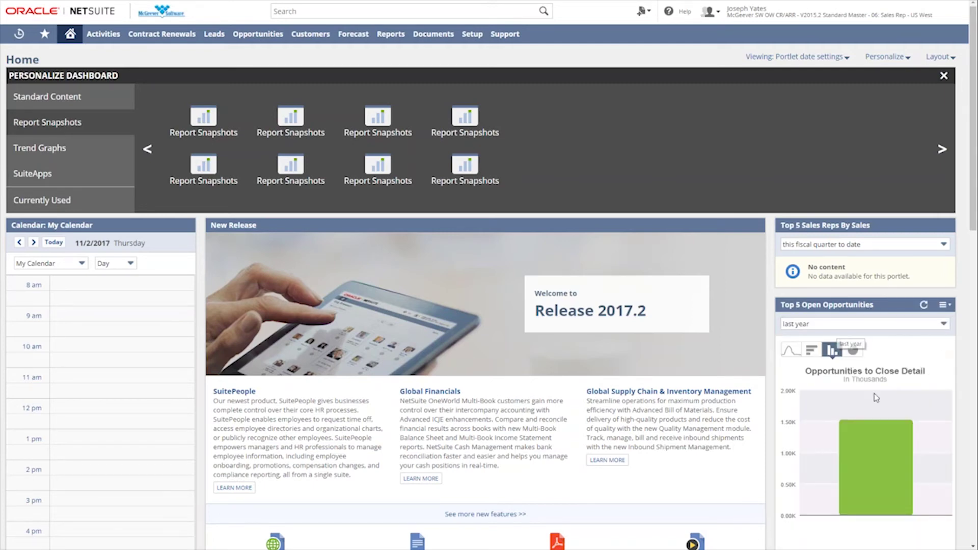
Scroll down to the Opportunities to Close Detail chart and dismiss the browser context menu.
{"action": "mouse_move", "coordinate": [871, 472]}
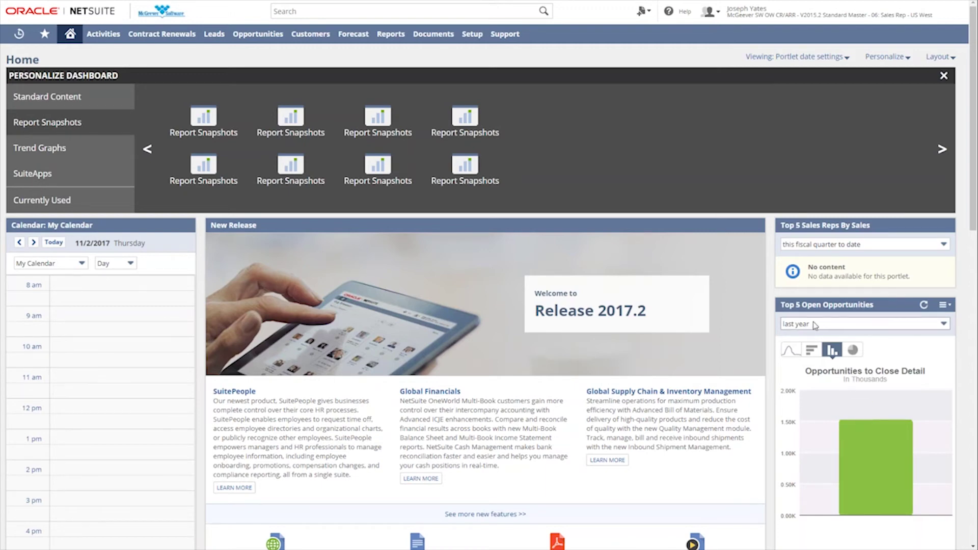
{"action": "scroll", "coordinate": [920, 371], "scroll_direction": "down", "scroll_amount": 1}
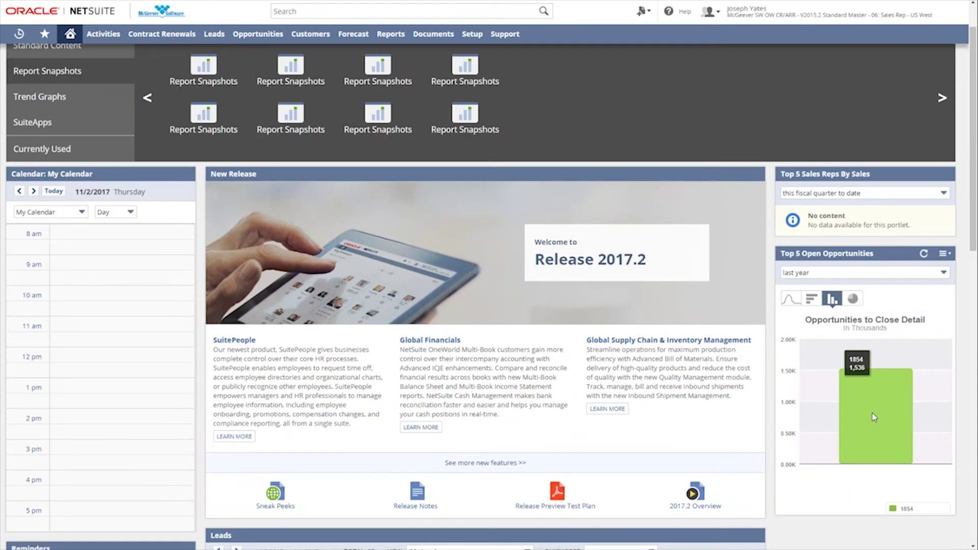
{"action": "right_click", "coordinate": [872, 416]}
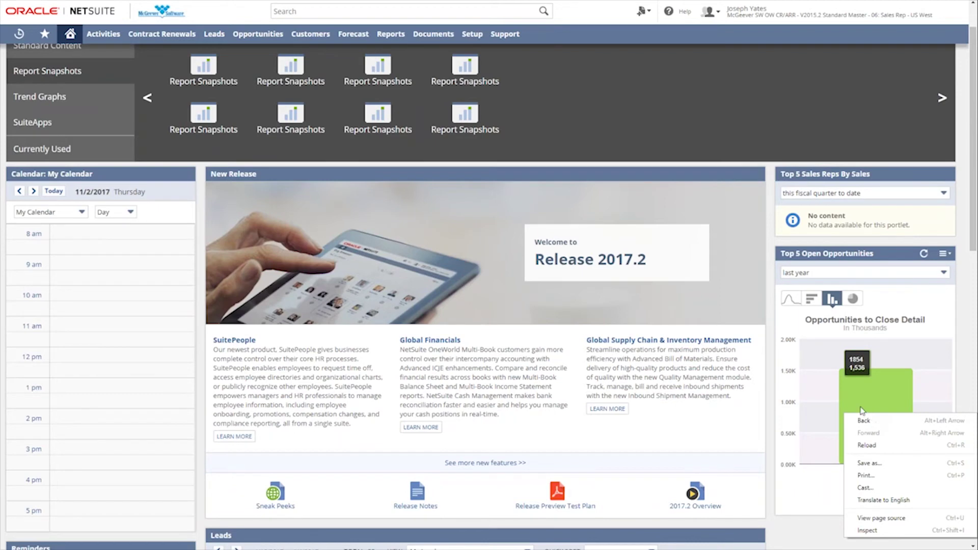
{"action": "left_click", "coordinate": [859, 404]}
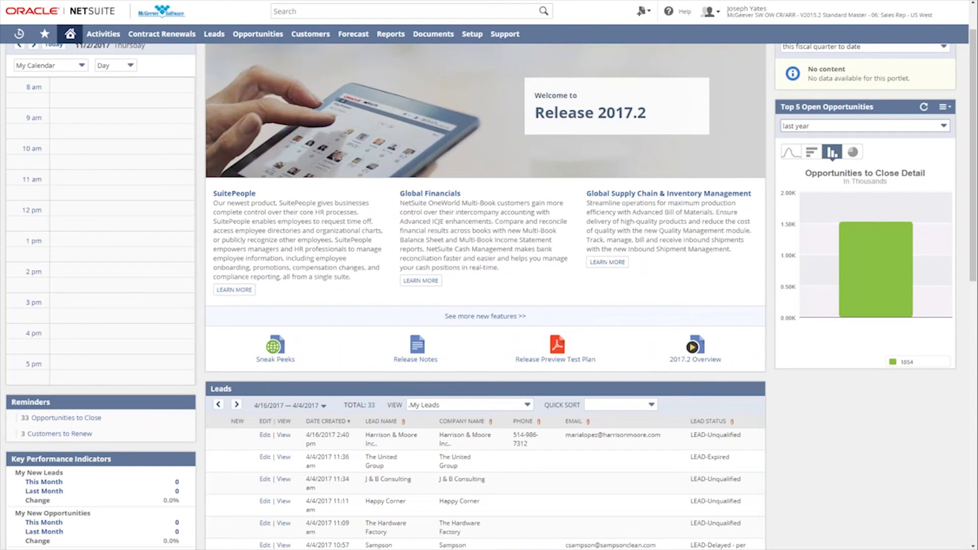
Scroll back up to the top of the Home dashboard.
{"action": "scroll", "coordinate": [885, 198], "scroll_direction": "up", "scroll_amount": 1}
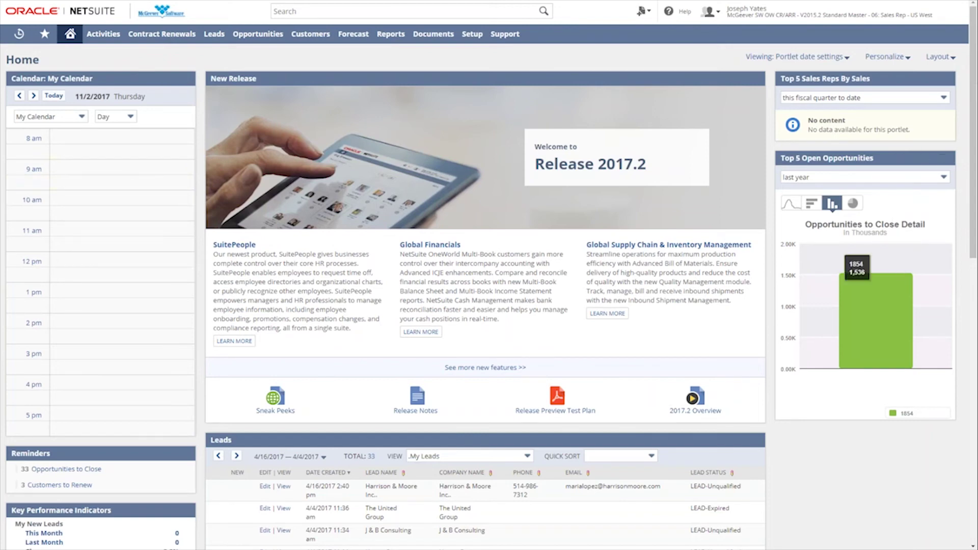
Collapse the New Release portlet and reopen the Personalize Dashboard panel.
{"action": "left_click", "coordinate": [445, 79]}
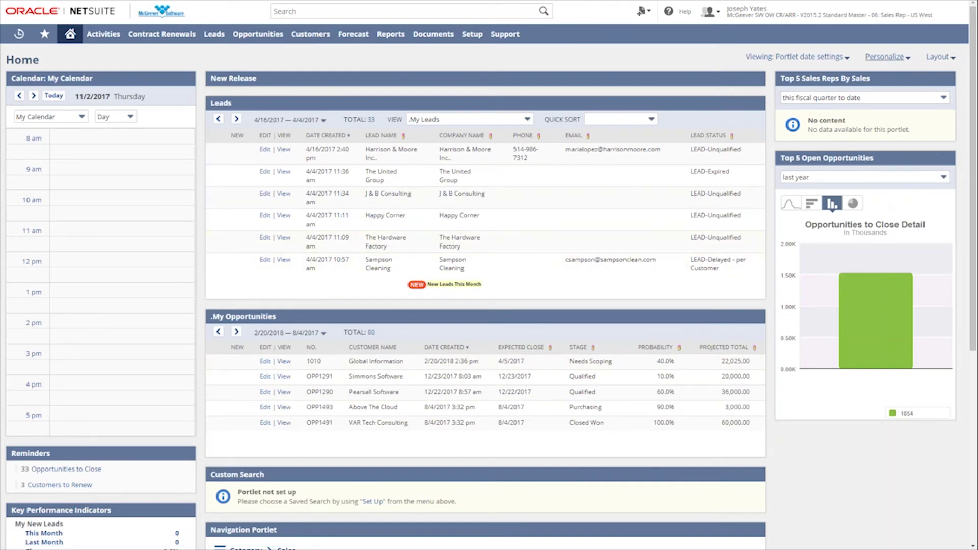
{"action": "left_click", "coordinate": [885, 56]}
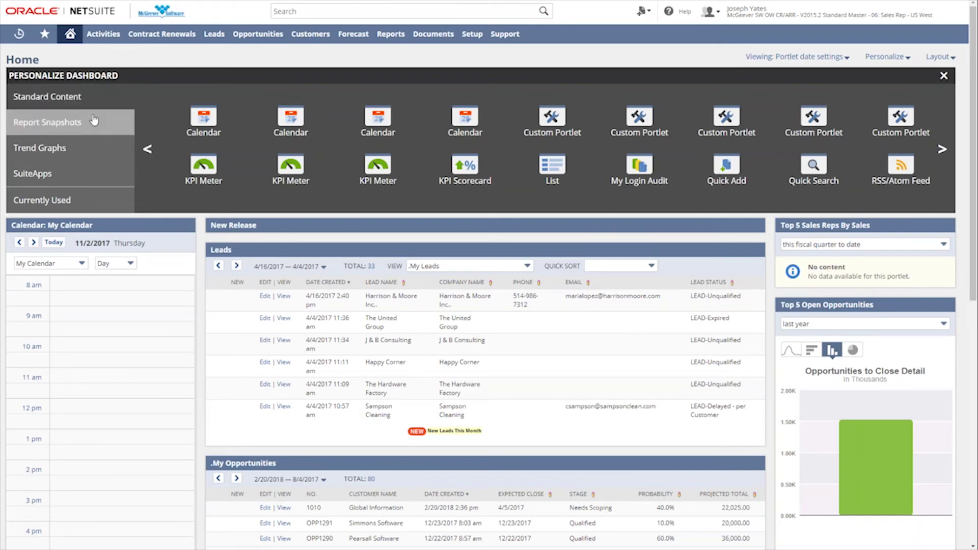
Collapse both Top 5 portlets, place a Trend Graph below Top 5 Open Opportunities, and start its setup.
{"action": "left_click", "coordinate": [94, 154]}
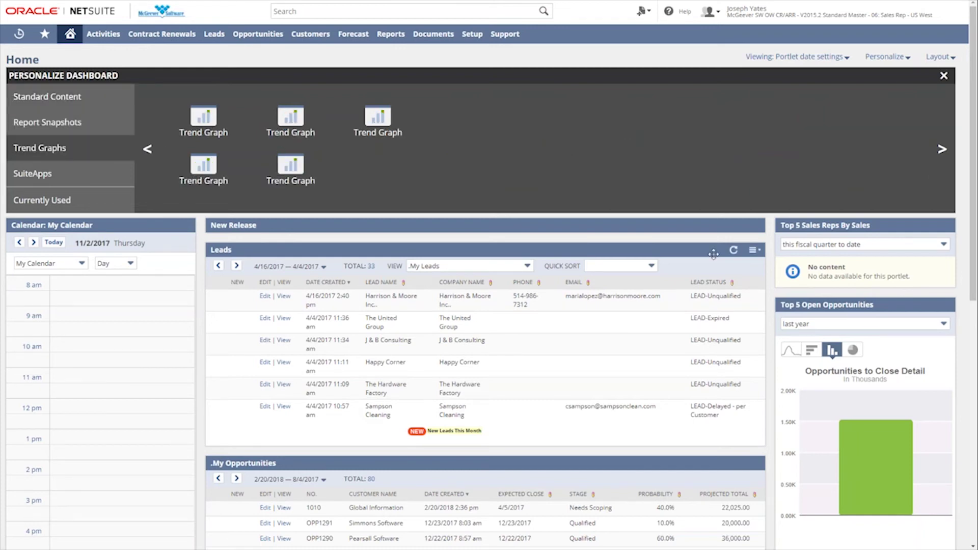
{"action": "left_click", "coordinate": [861, 304]}
{"action": "left_click", "coordinate": [830, 224]}
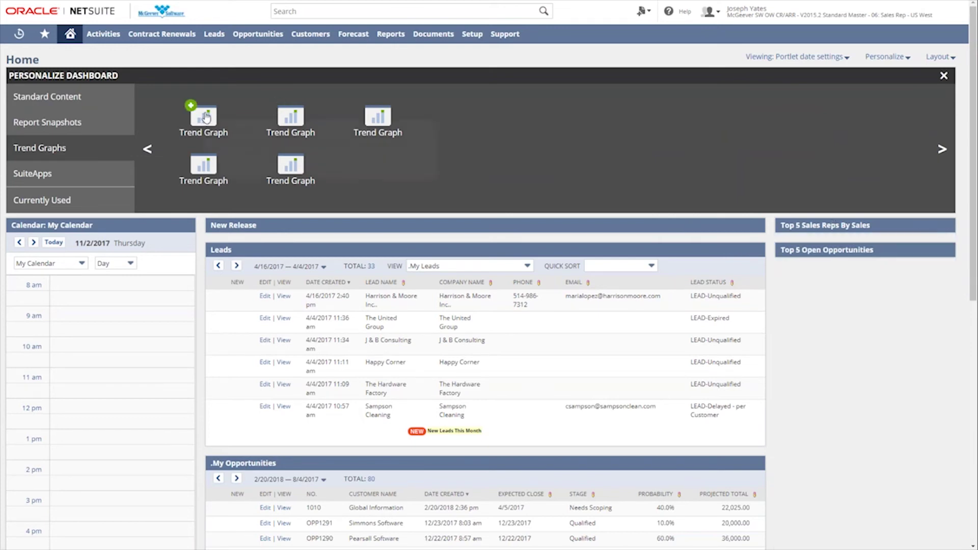
{"action": "left_click_drag", "start_coordinate": [207, 117], "coordinate": [860, 298]}
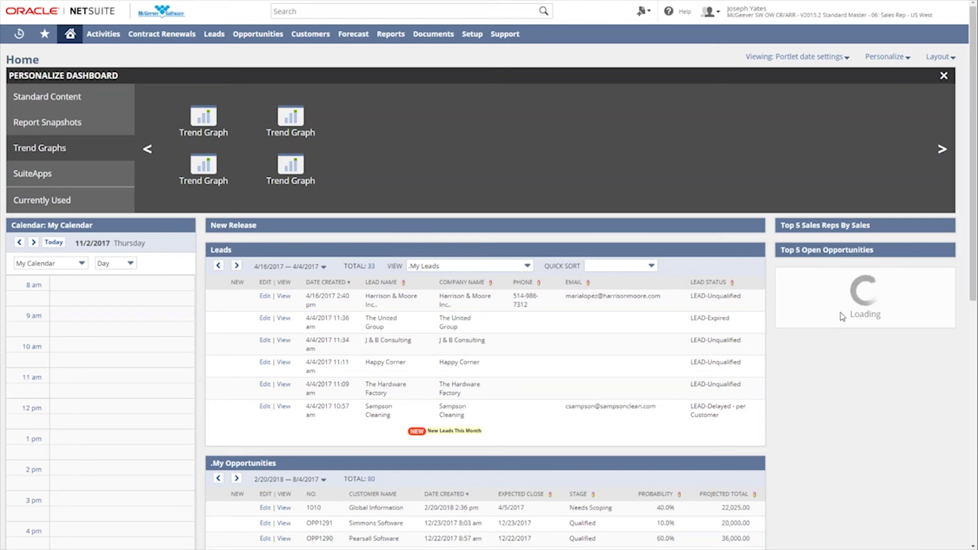
{"action": "left_click", "coordinate": [944, 275]}
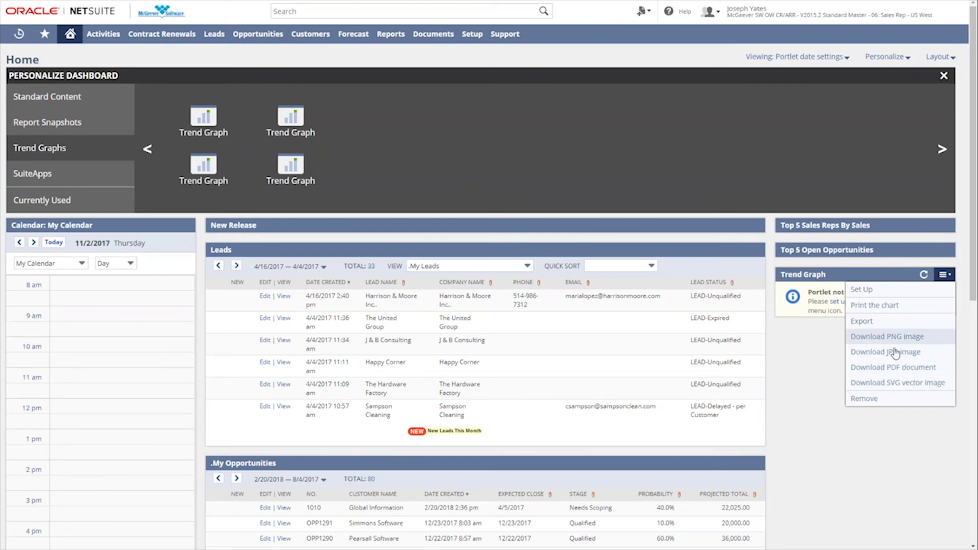
{"action": "left_click", "coordinate": [901, 297]}
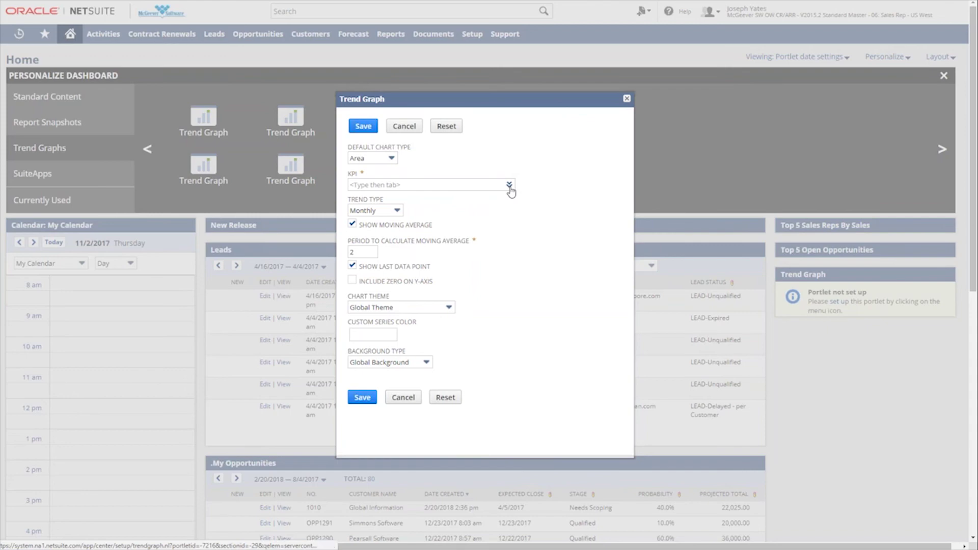
Keep the Area chart and Monthly trend type, and choose Open Cases as the graph's KPI.
{"action": "left_click", "coordinate": [392, 160]}
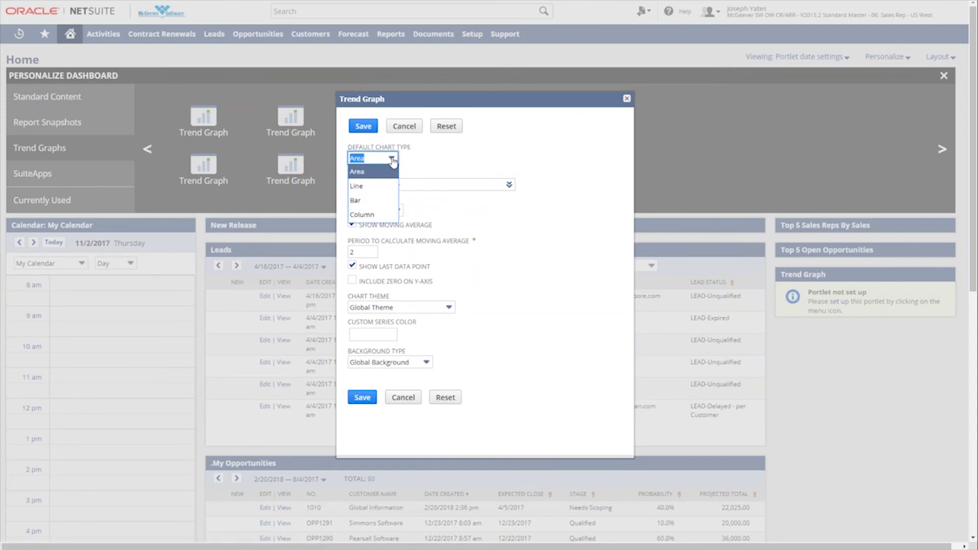
{"action": "left_click", "coordinate": [462, 171]}
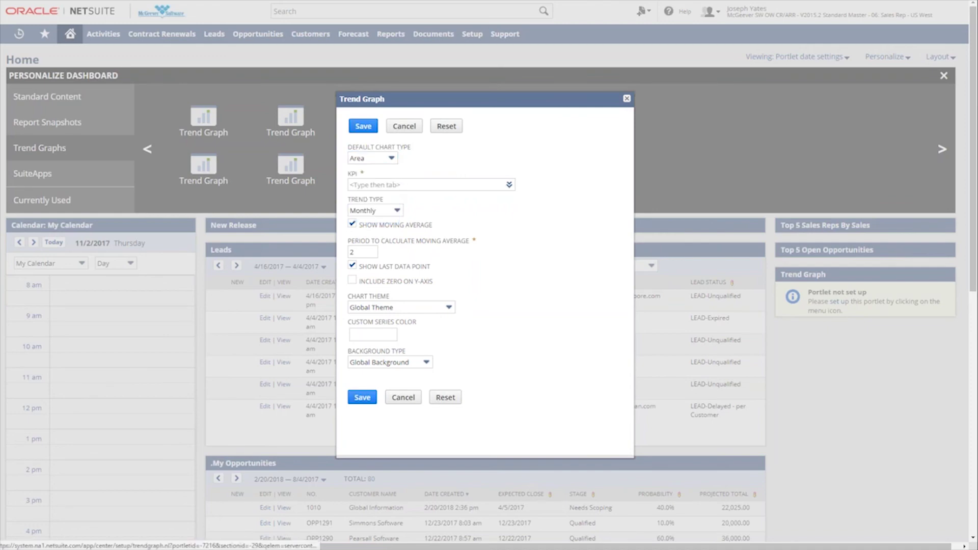
{"action": "left_click", "coordinate": [508, 185]}
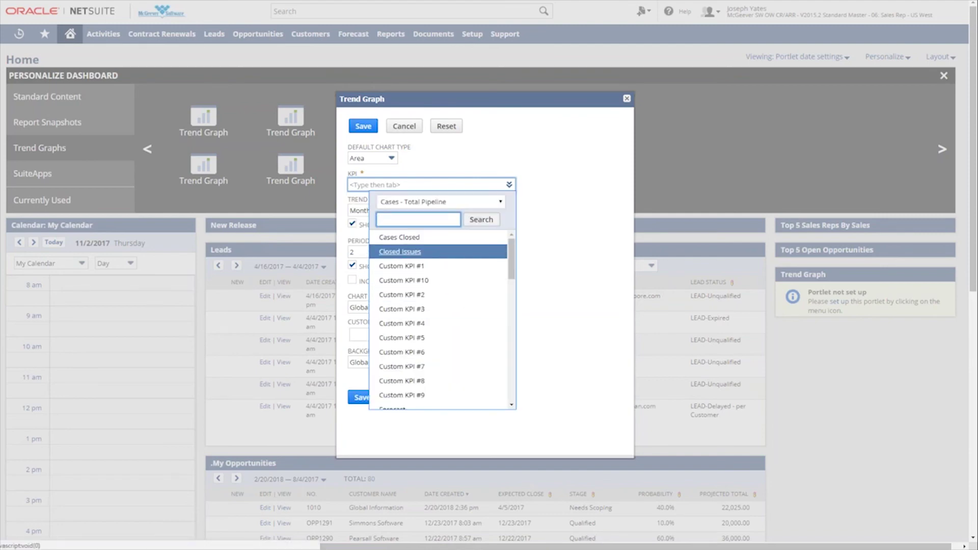
{"action": "scroll", "coordinate": [436, 255], "scroll_direction": "down", "scroll_amount": 5}
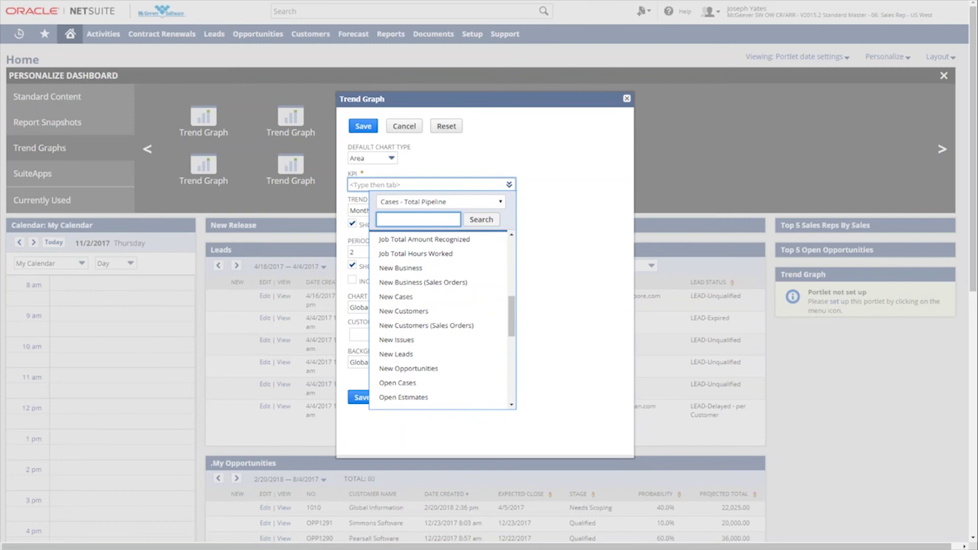
{"action": "scroll", "coordinate": [441, 319], "scroll_direction": "down", "scroll_amount": 3}
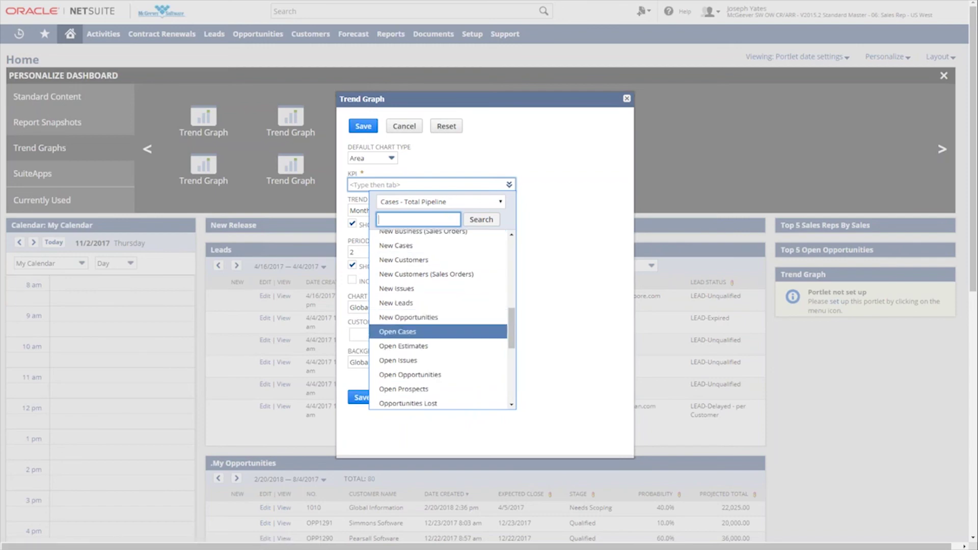
{"action": "left_click", "coordinate": [453, 330]}
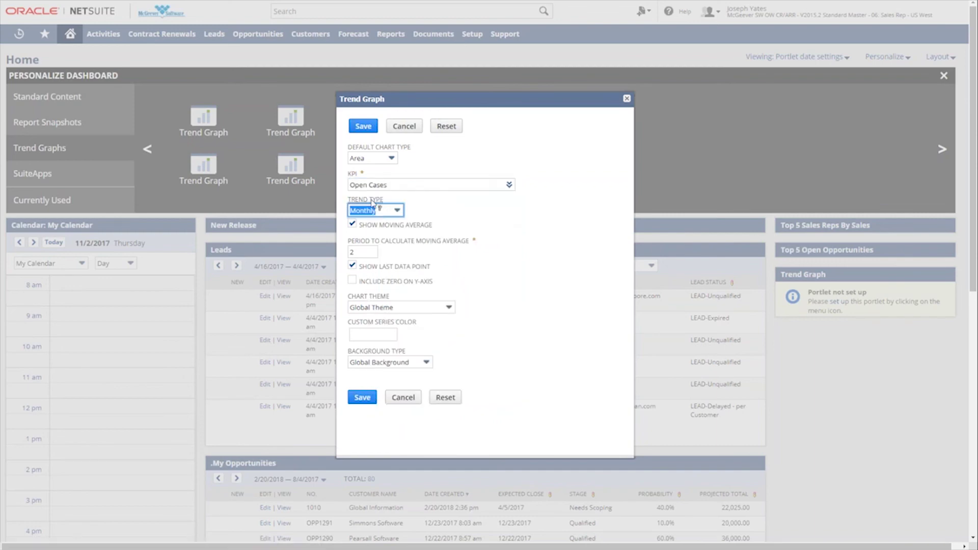
{"action": "left_click", "coordinate": [401, 214]}
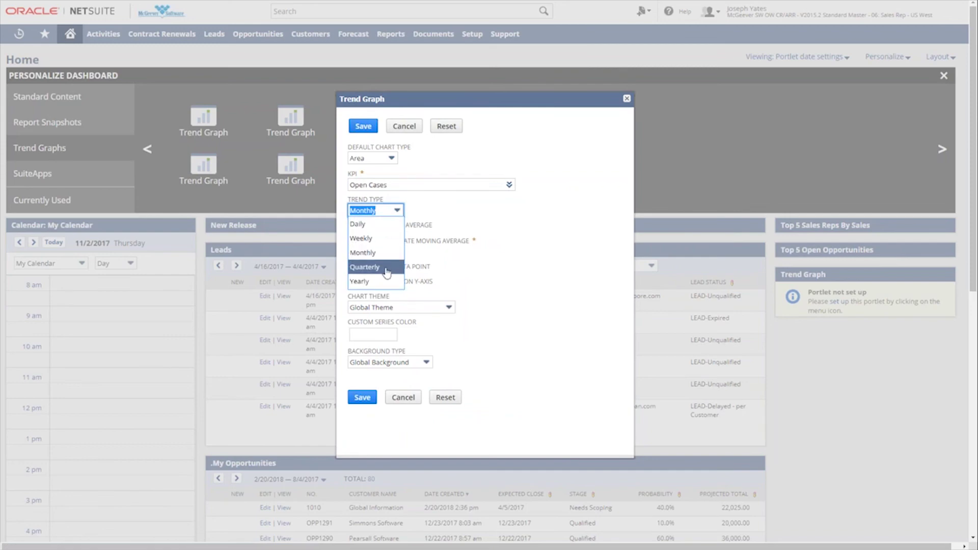
{"action": "left_click", "coordinate": [507, 220]}
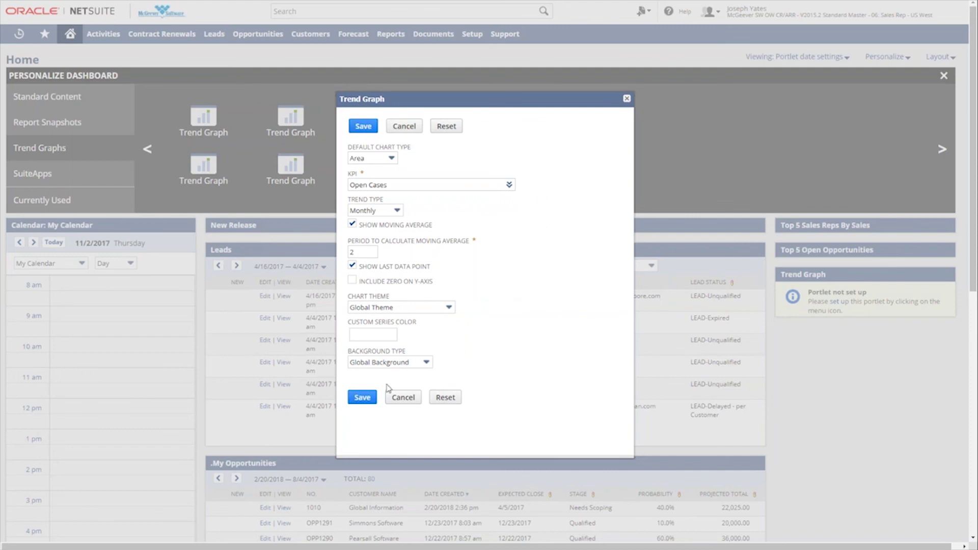
Save the trend graph settings and scroll to the new Monthly Open Cases Trend portlet.
{"action": "left_click", "coordinate": [364, 398]}
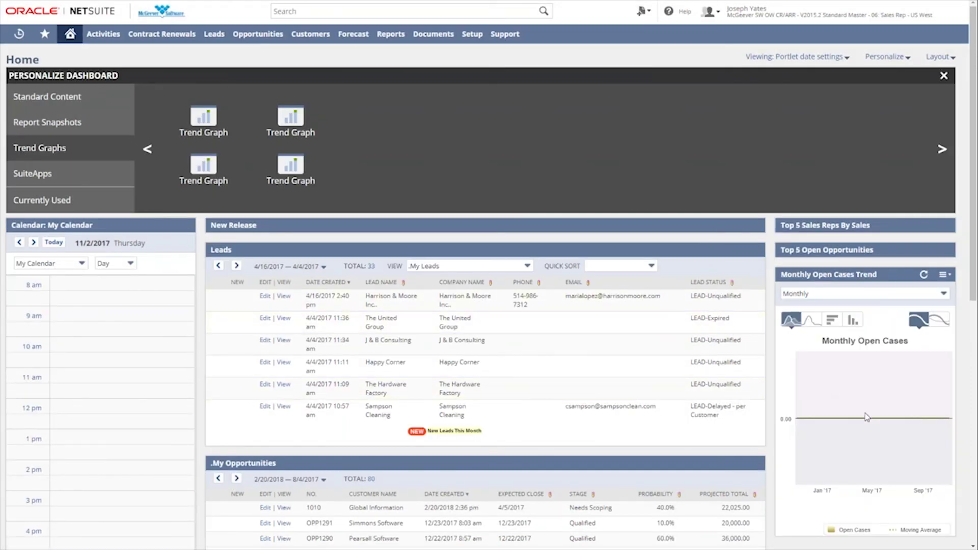
{"action": "mouse_move", "coordinate": [848, 417]}
{"action": "scroll", "coordinate": [849, 417], "scroll_direction": "down", "scroll_amount": 1}
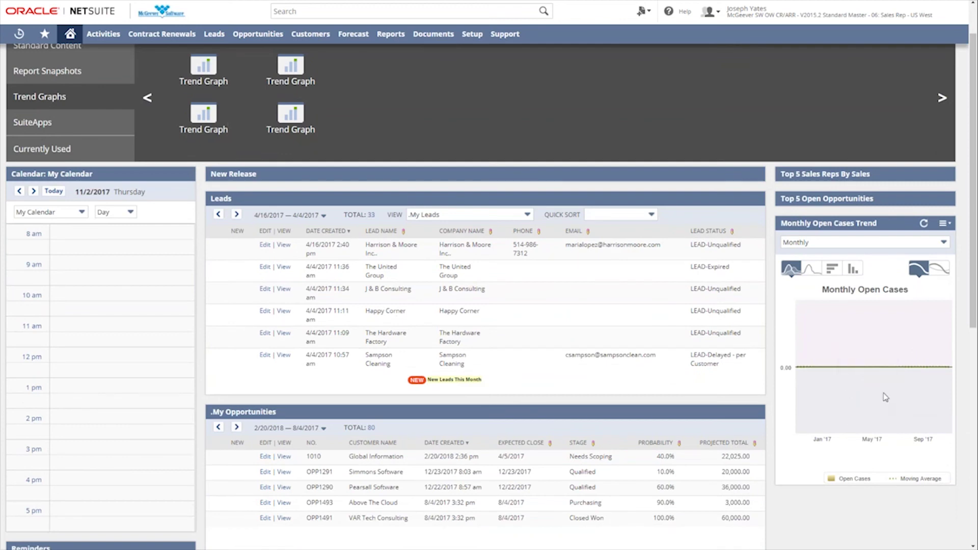
{"action": "mouse_move", "coordinate": [866, 376]}
Try the line, column and year-over-year comparison views, finishing on the line trend view.
{"action": "left_click", "coordinate": [809, 272]}
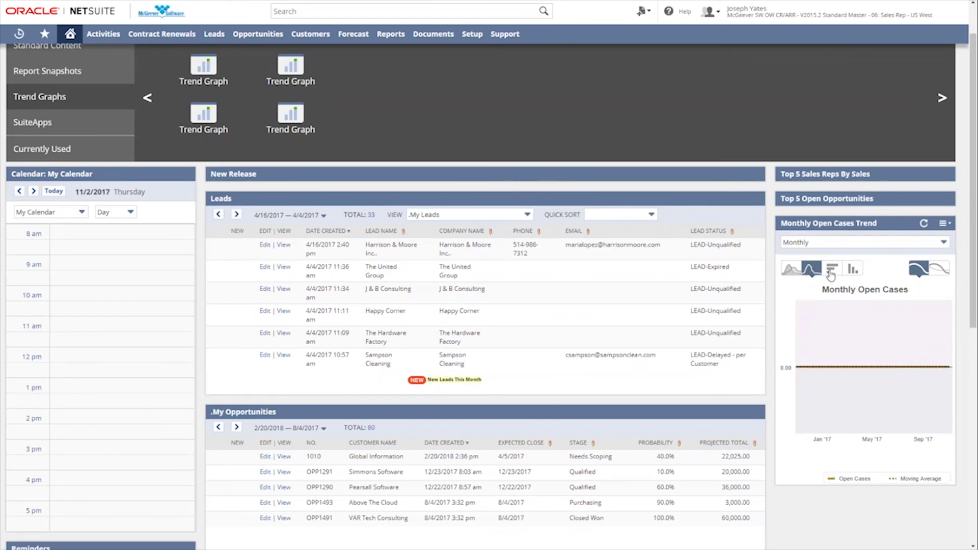
{"action": "left_click", "coordinate": [852, 269]}
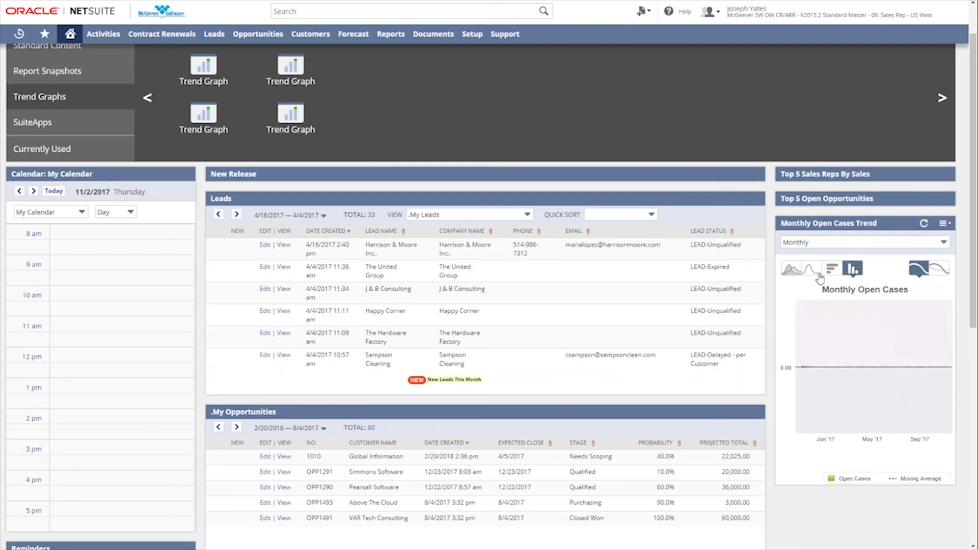
{"action": "left_click", "coordinate": [813, 274]}
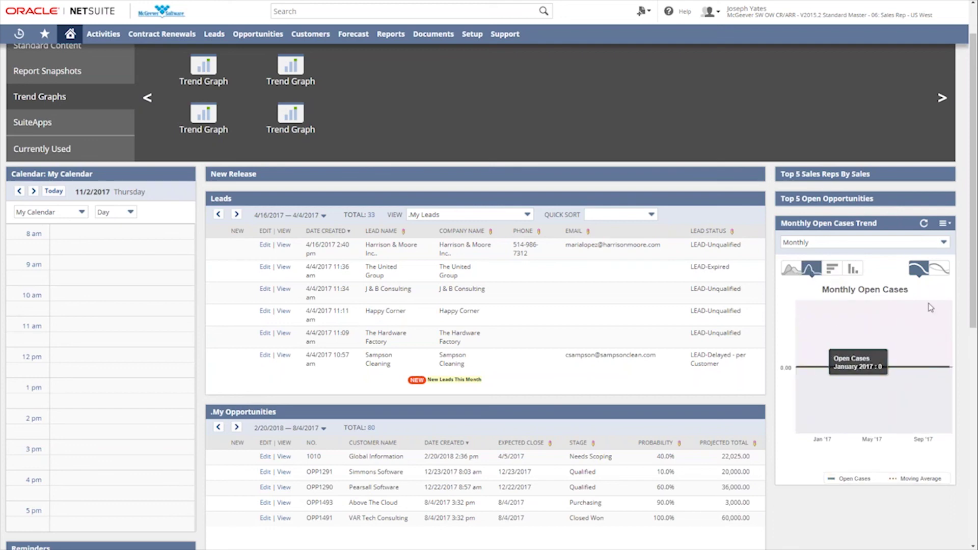
{"action": "left_click", "coordinate": [937, 273]}
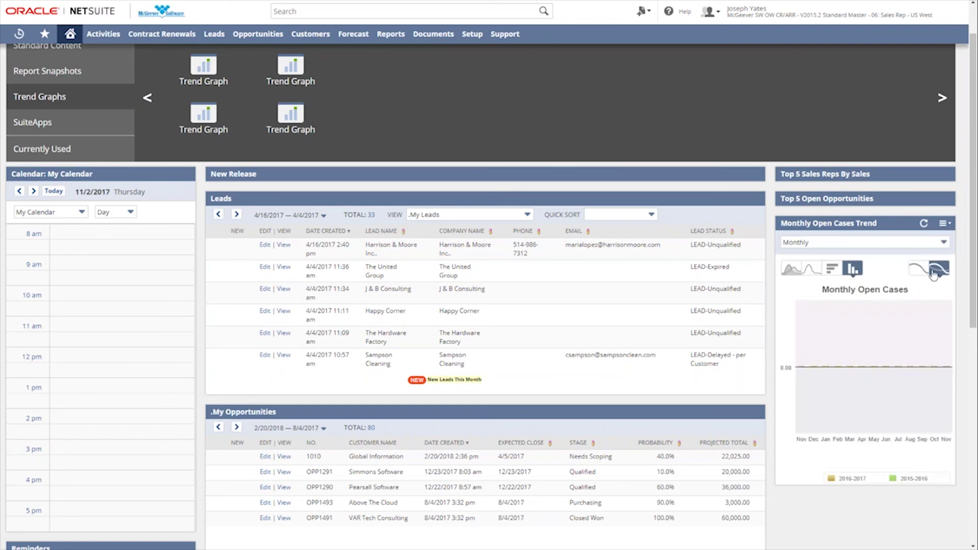
{"action": "left_click", "coordinate": [924, 274]}
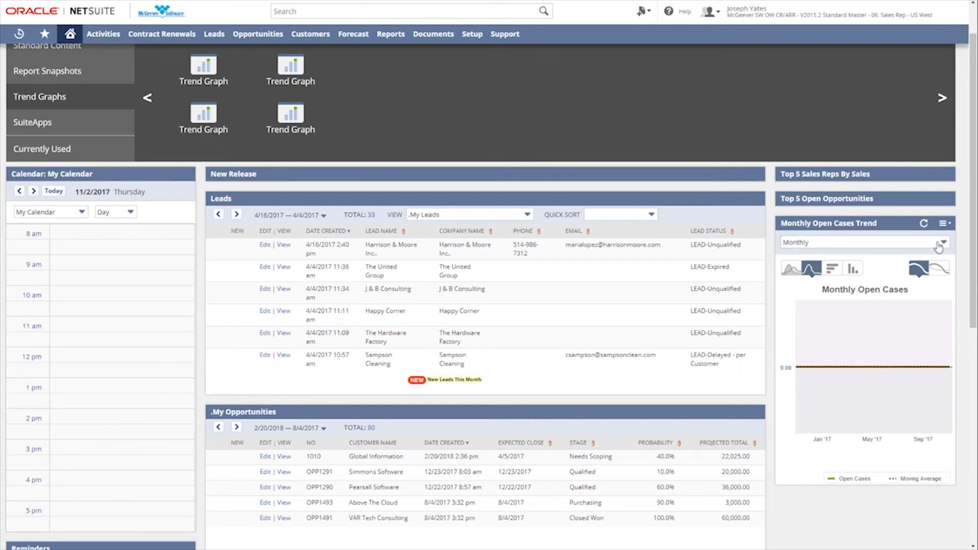
Switch the Open Cases trend portlet's period to Yearly, charting 2008 to 2016.
{"action": "left_click", "coordinate": [942, 242]}
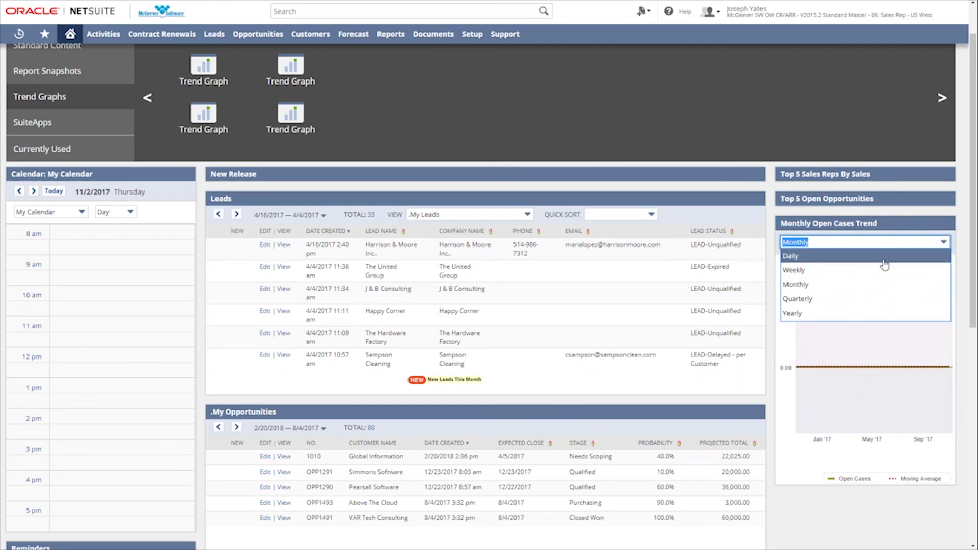
{"action": "left_click", "coordinate": [881, 312]}
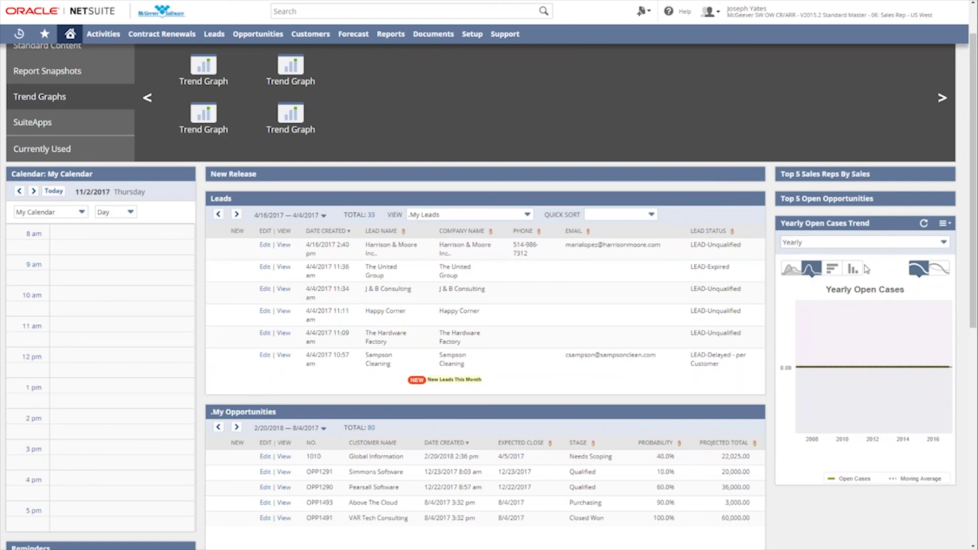
{"action": "scroll", "coordinate": [868, 303], "scroll_direction": "up", "scroll_amount": 1}
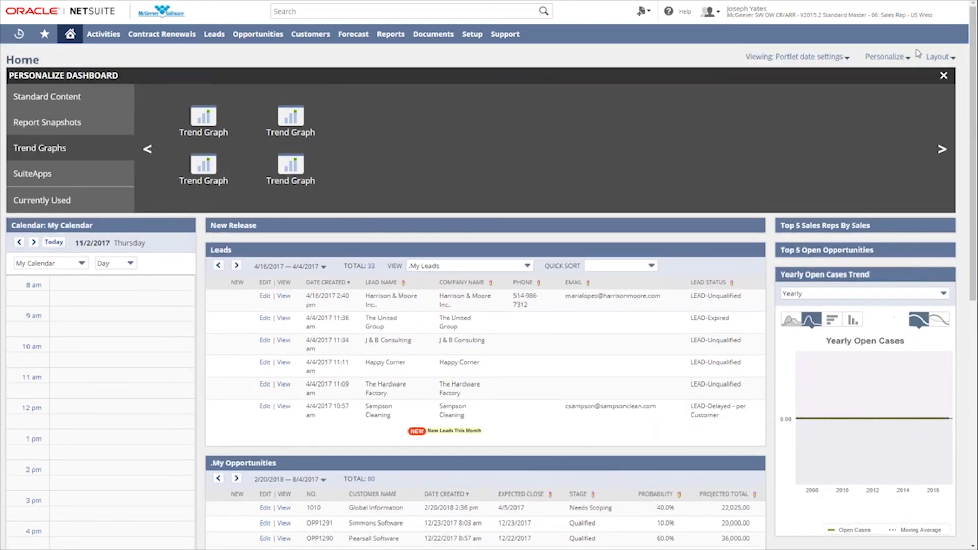